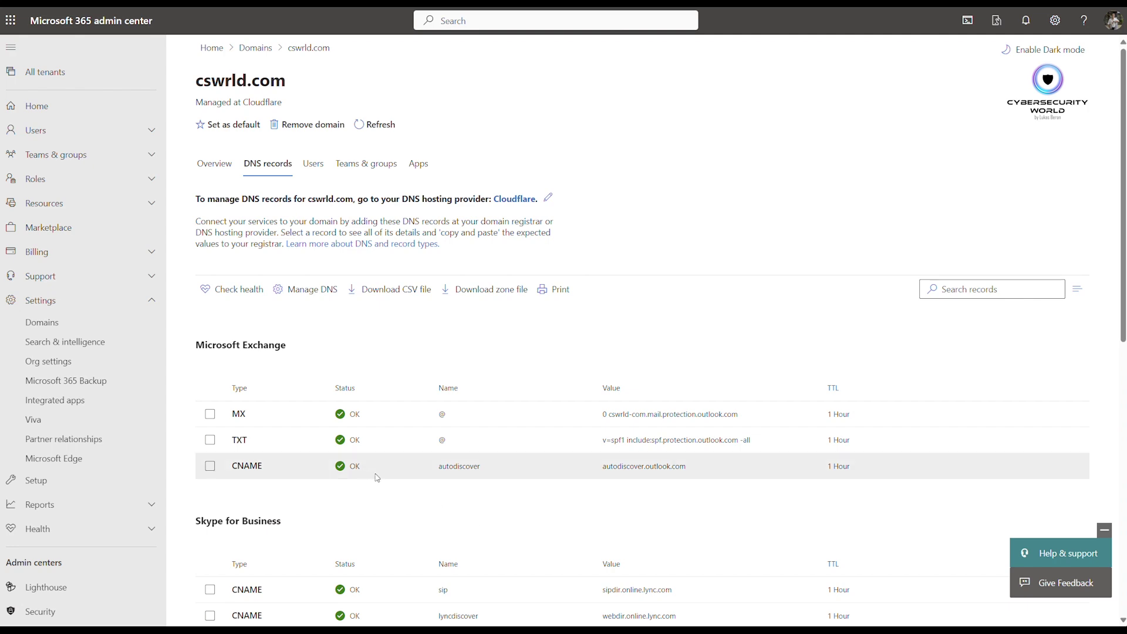
Open the Microsoft Exchange TXT record's details and examine the include mechanism and -all qualifier in its expected SPF value.
{"action": "left_click_drag", "start_coordinate": [604, 444], "coordinate": [757, 441]}
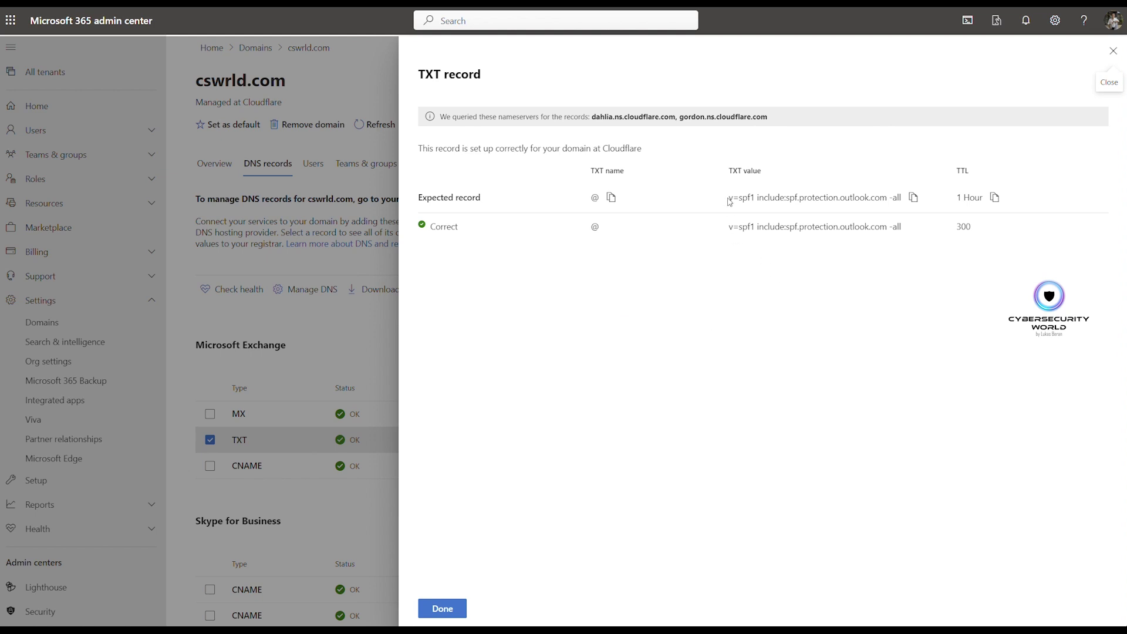
{"action": "left_click_drag", "start_coordinate": [728, 199], "coordinate": [907, 200]}
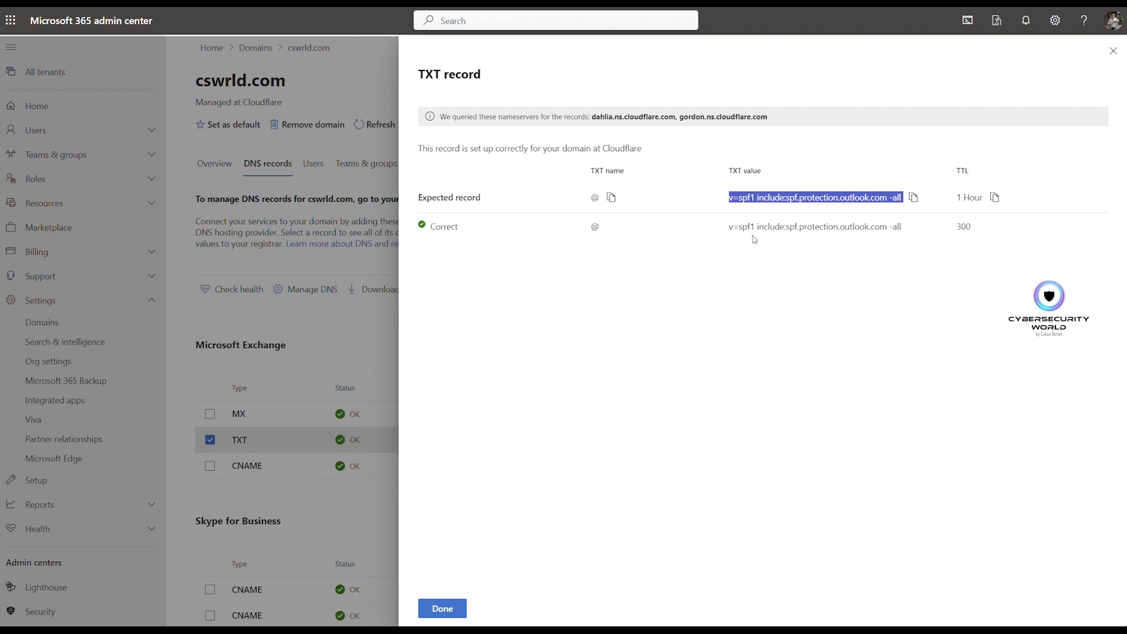
{"action": "left_click", "coordinate": [795, 339]}
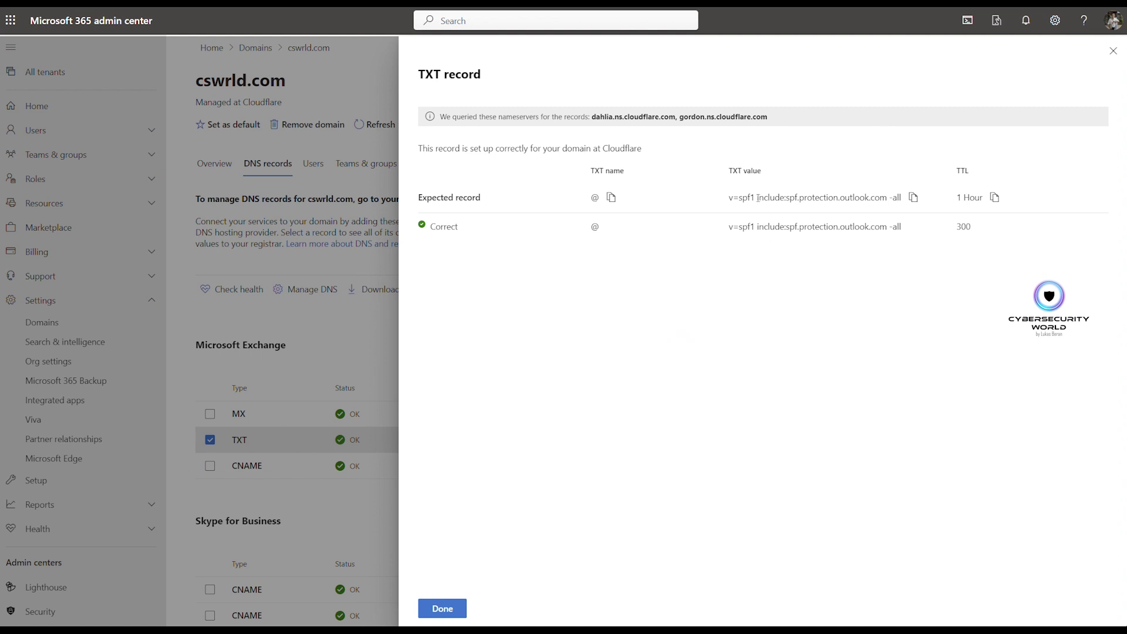
{"action": "left_click_drag", "start_coordinate": [758, 198], "coordinate": [887, 198]}
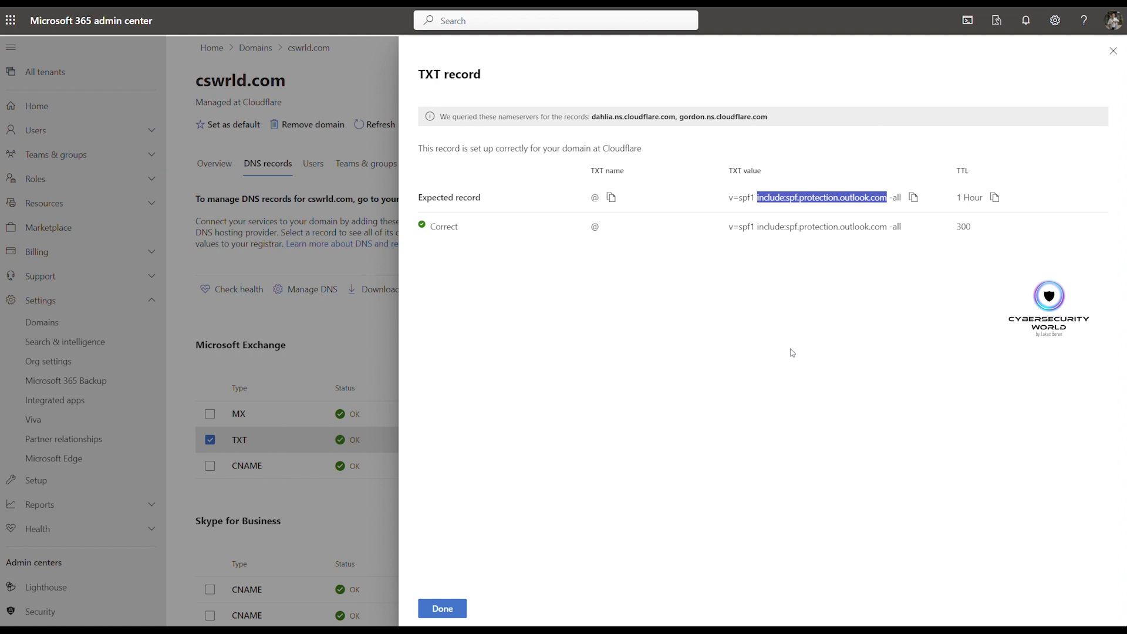
{"action": "left_click", "coordinate": [892, 197]}
{"action": "left_click_drag", "start_coordinate": [892, 197], "coordinate": [903, 198]}
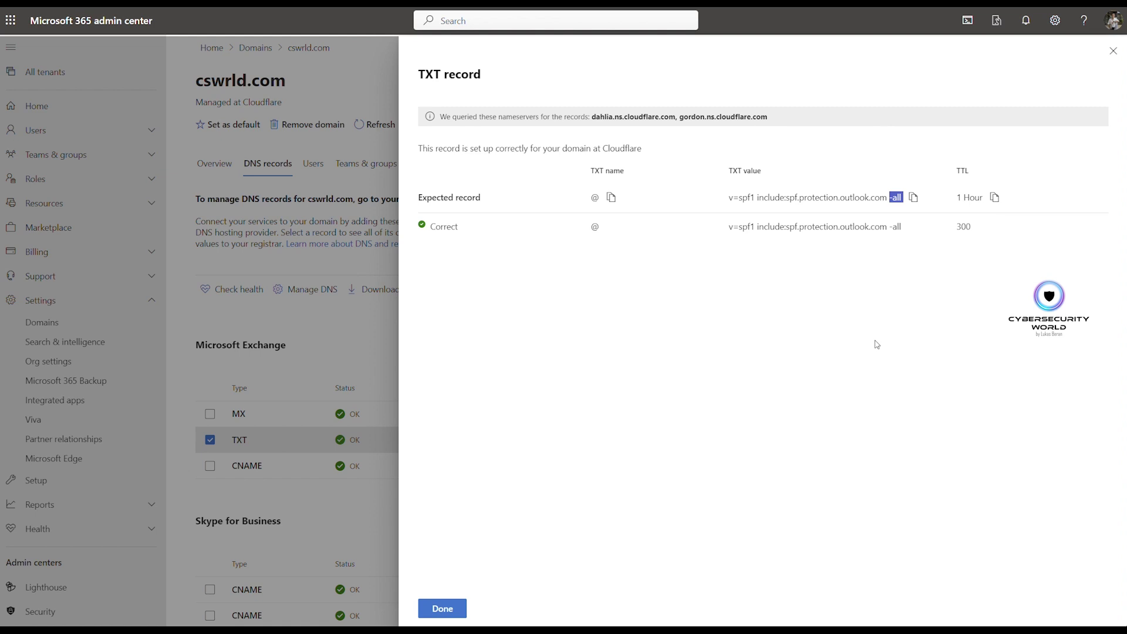
{"action": "left_click_drag", "start_coordinate": [896, 198], "coordinate": [890, 198]}
{"action": "left_click_drag", "start_coordinate": [758, 199], "coordinate": [887, 199]}
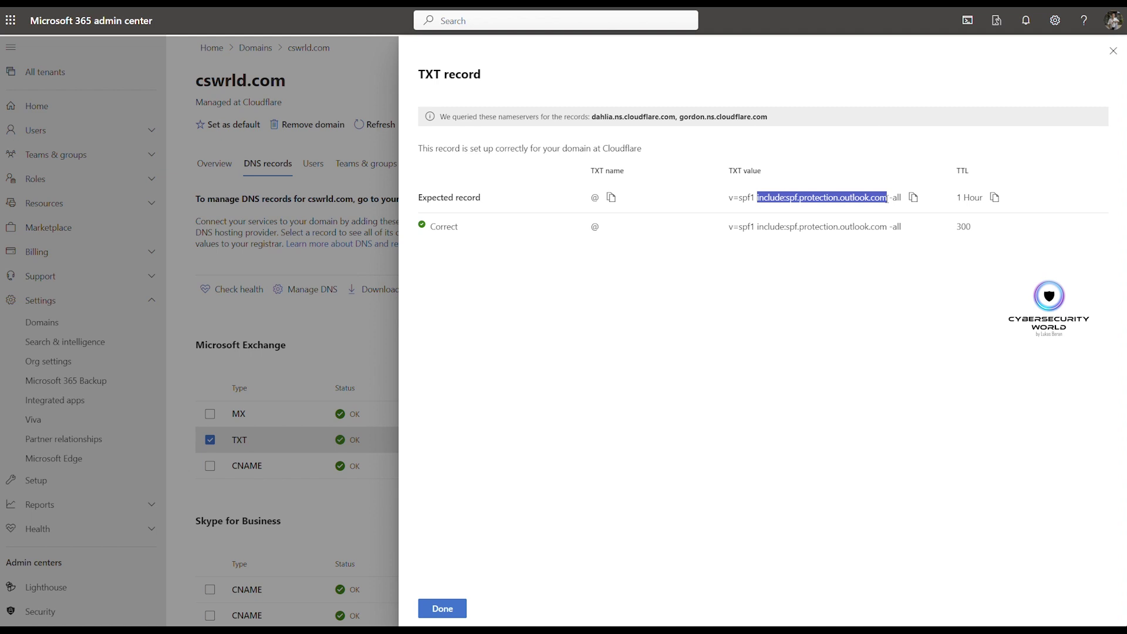
{"action": "left_click", "coordinate": [846, 415]}
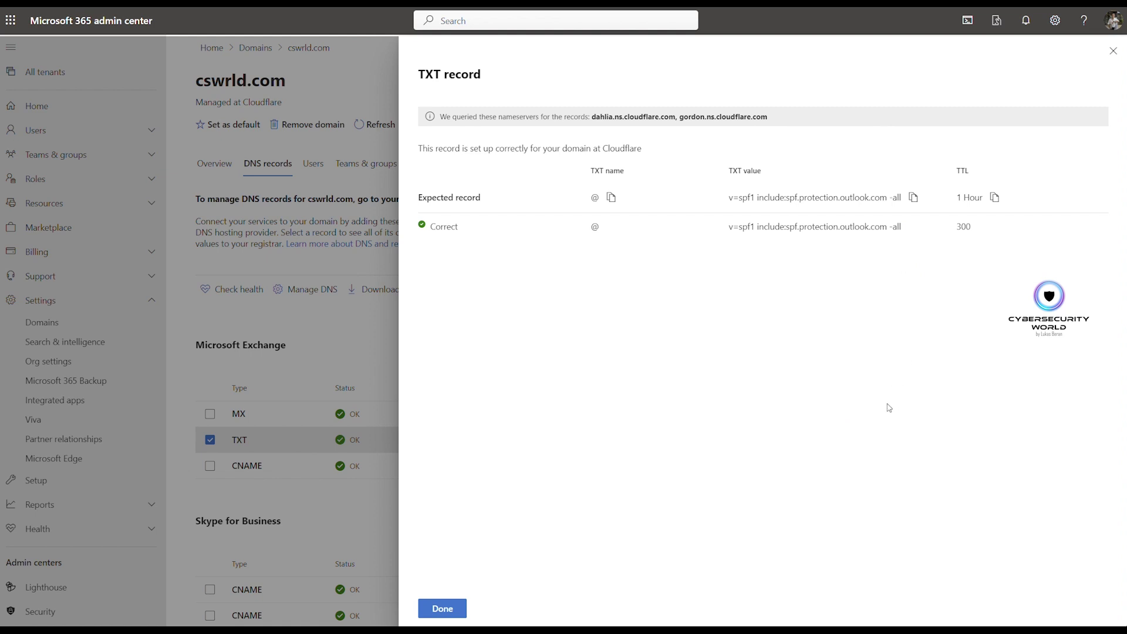
Recheck the -all qualifier against the spf.protection.outlook.com host and close the TXT record details.
{"action": "double_click", "coordinate": [893, 198]}
{"action": "left_click_drag", "start_coordinate": [785, 198], "coordinate": [887, 203]}
{"action": "left_click", "coordinate": [889, 225]}
{"action": "left_click_drag", "start_coordinate": [895, 194], "coordinate": [891, 192]}
{"action": "left_click", "coordinate": [841, 373]}
{"action": "left_click", "coordinate": [443, 608]}
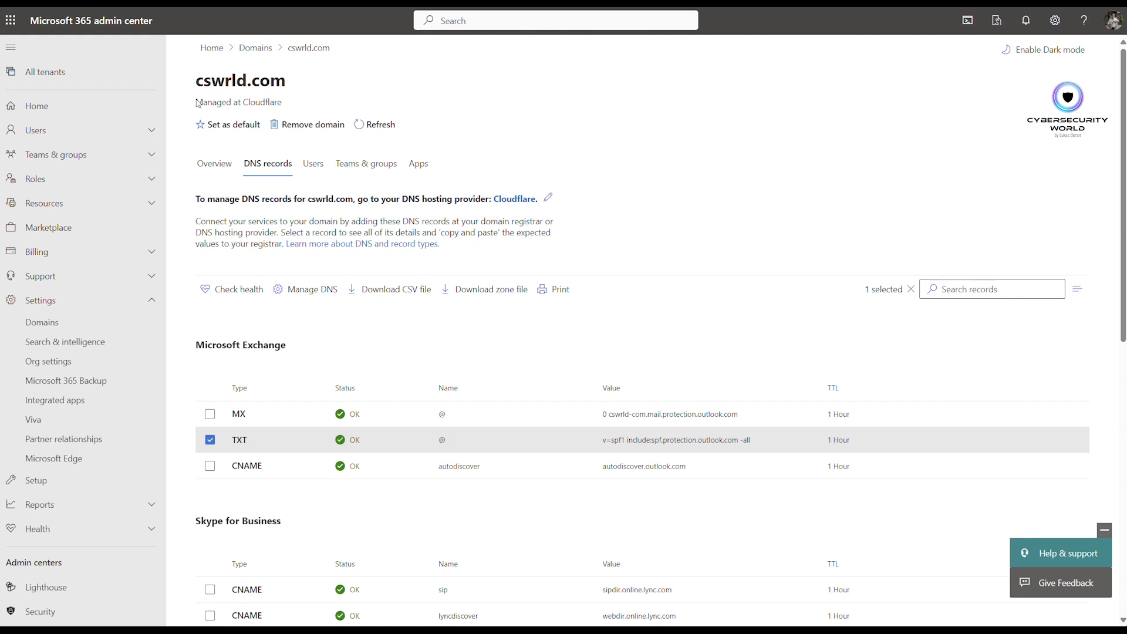
Switch to Cloudflare's DNS records for cswrld.com, open the SPF TXT record for editing and inspect its name and content.
{"action": "left_click_drag", "start_coordinate": [198, 103], "coordinate": [286, 106]}
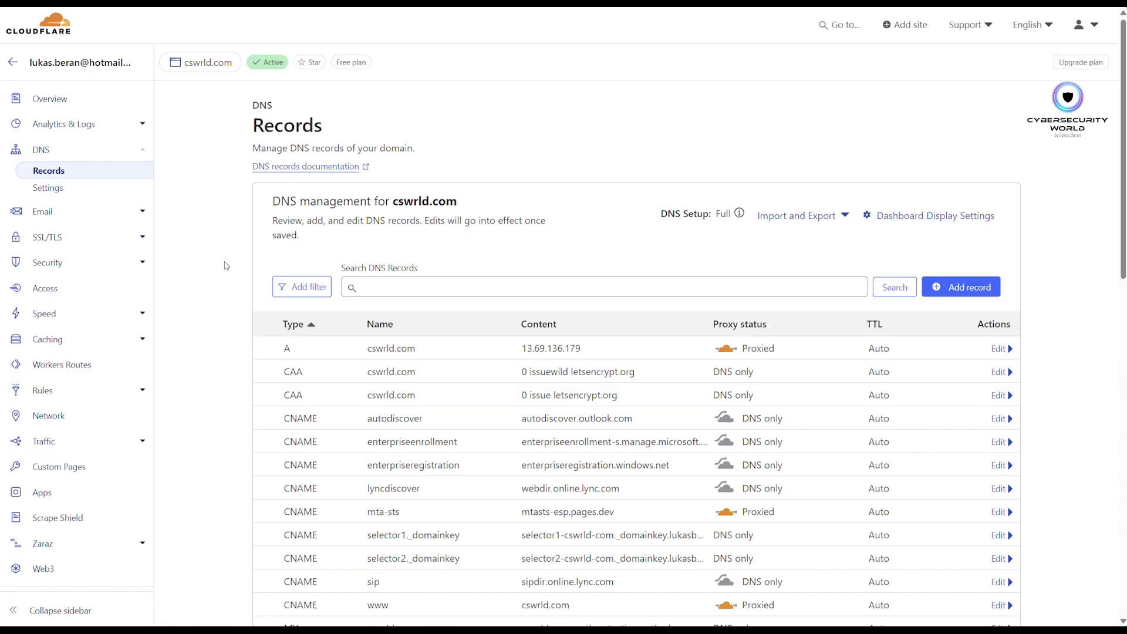
{"action": "scroll", "coordinate": [261, 310], "scroll_direction": "down", "scroll_amount": 5}
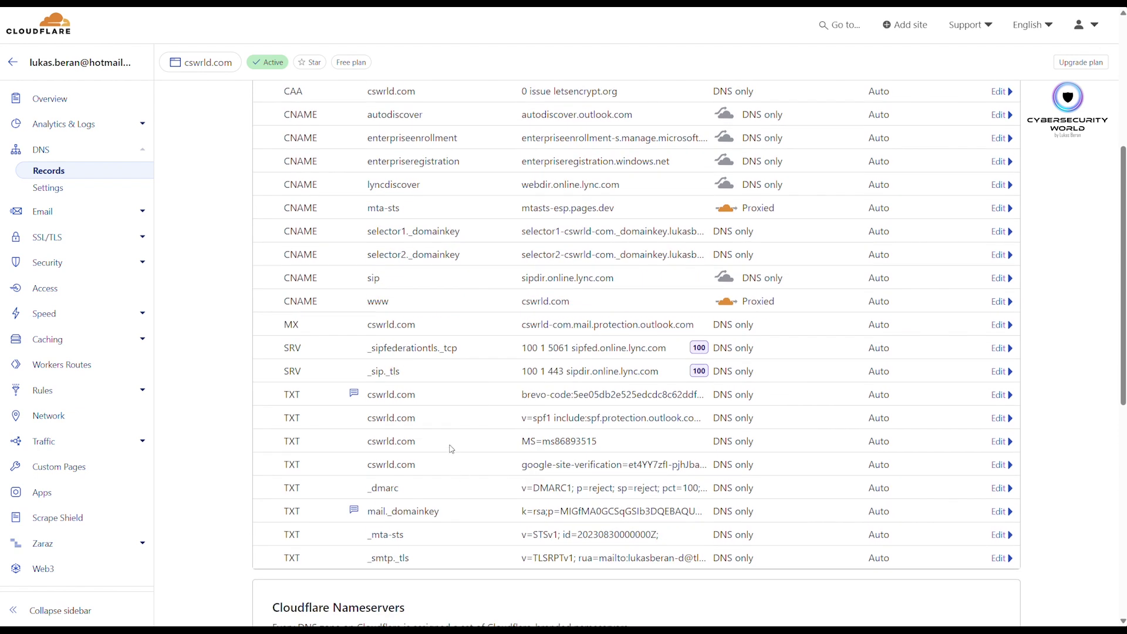
{"action": "left_click", "coordinate": [1002, 420]}
{"action": "scroll", "coordinate": [243, 507], "scroll_direction": "down", "scroll_amount": 1}
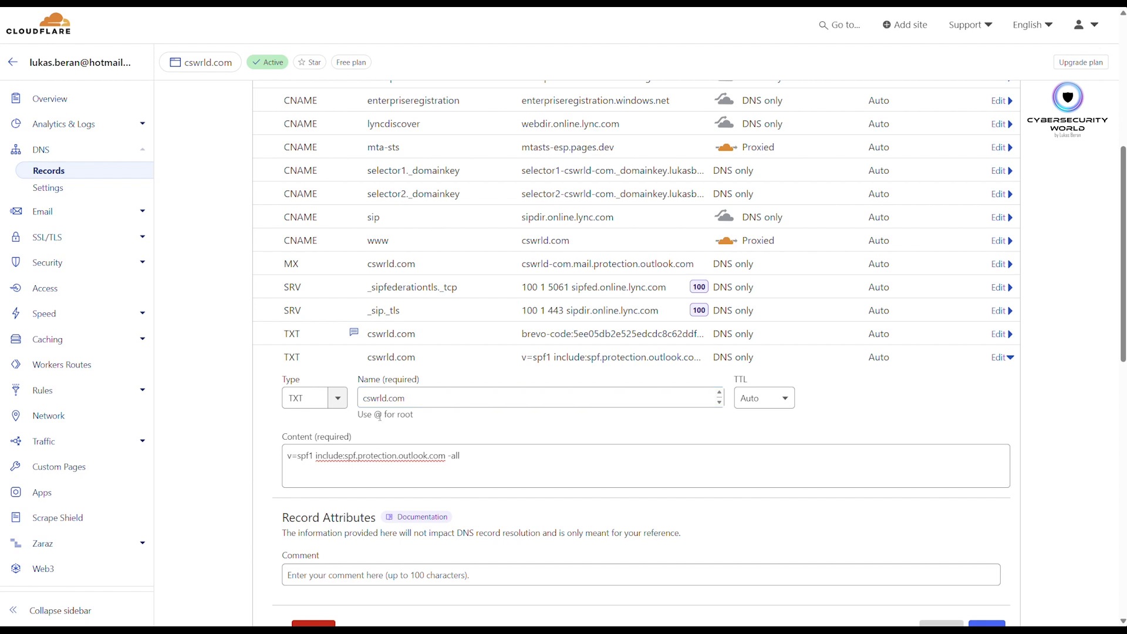
{"action": "double_click", "coordinate": [376, 415]}
{"action": "left_click_drag", "start_coordinate": [477, 459], "coordinate": [286, 456]}
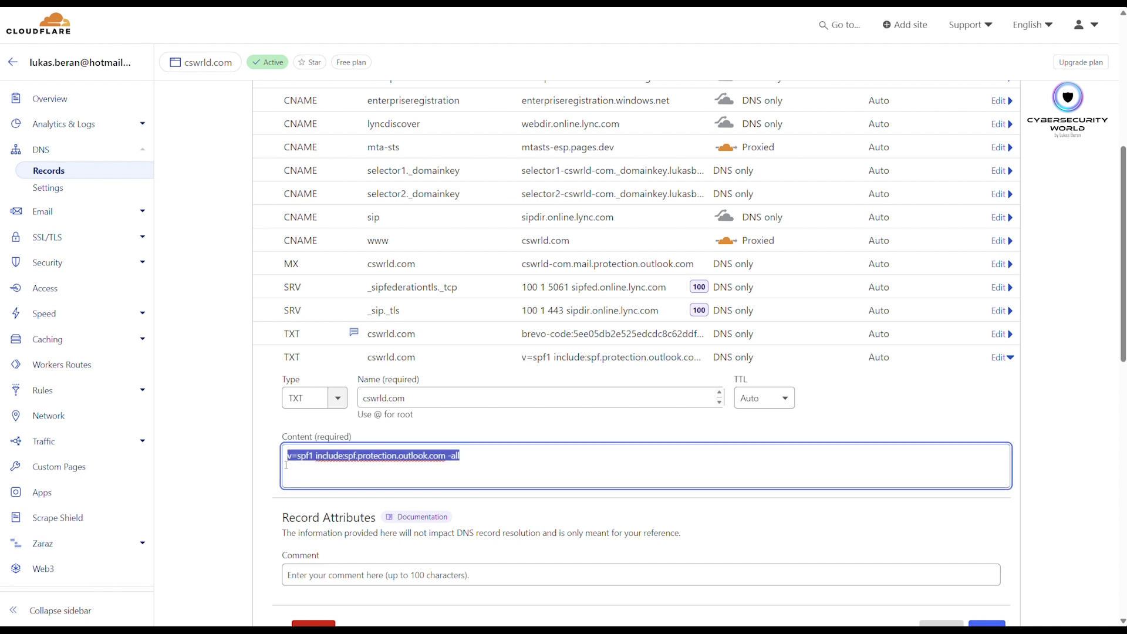
{"action": "left_click", "coordinate": [477, 457]}
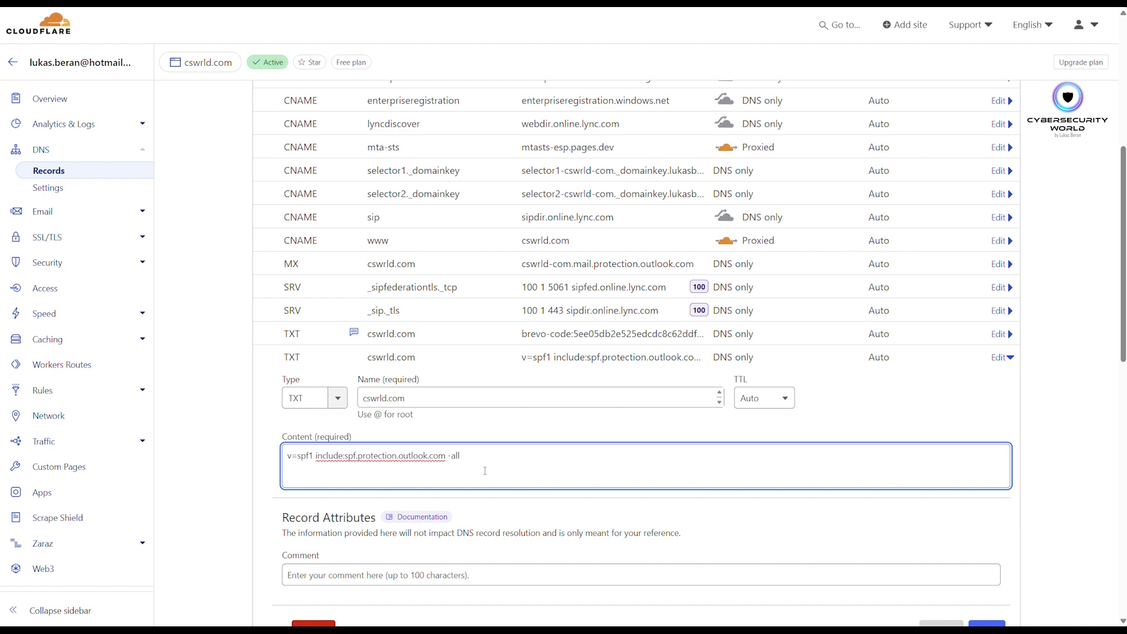
Insert a, mx, ip4:1.2.3.4 and ip6:2002:1:2::3 before the include mechanism in the SPF record's content, and discard the edit.
{"action": "left_click", "coordinate": [316, 455]}
{"action": "type", "text": "a"}
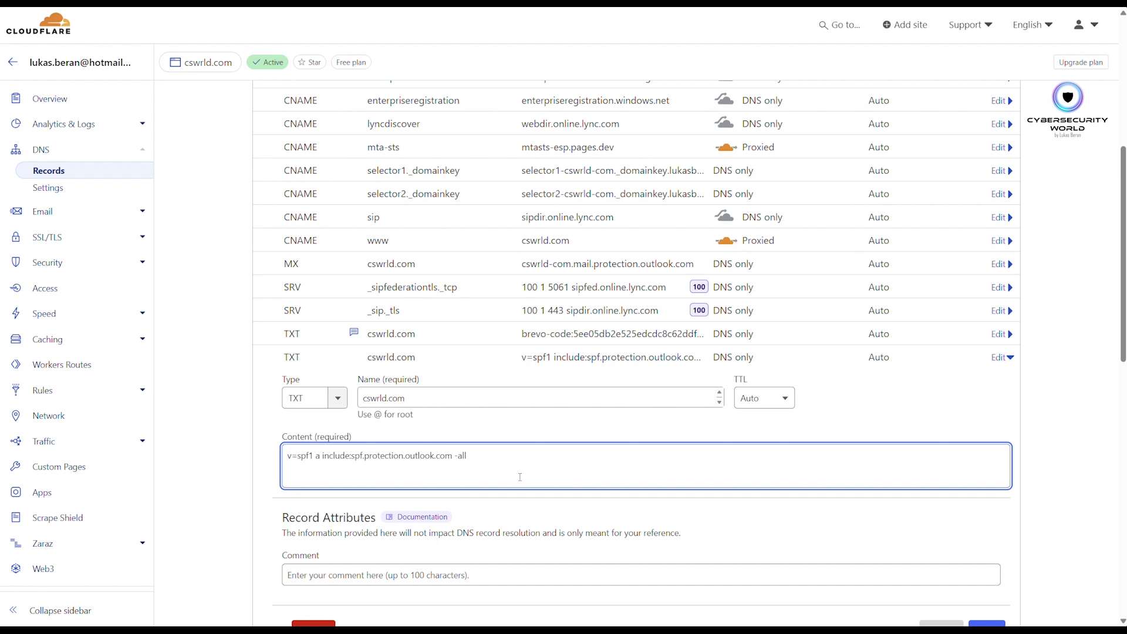
{"action": "type", "text": "mx"}
{"action": "type", "text": "ip"}
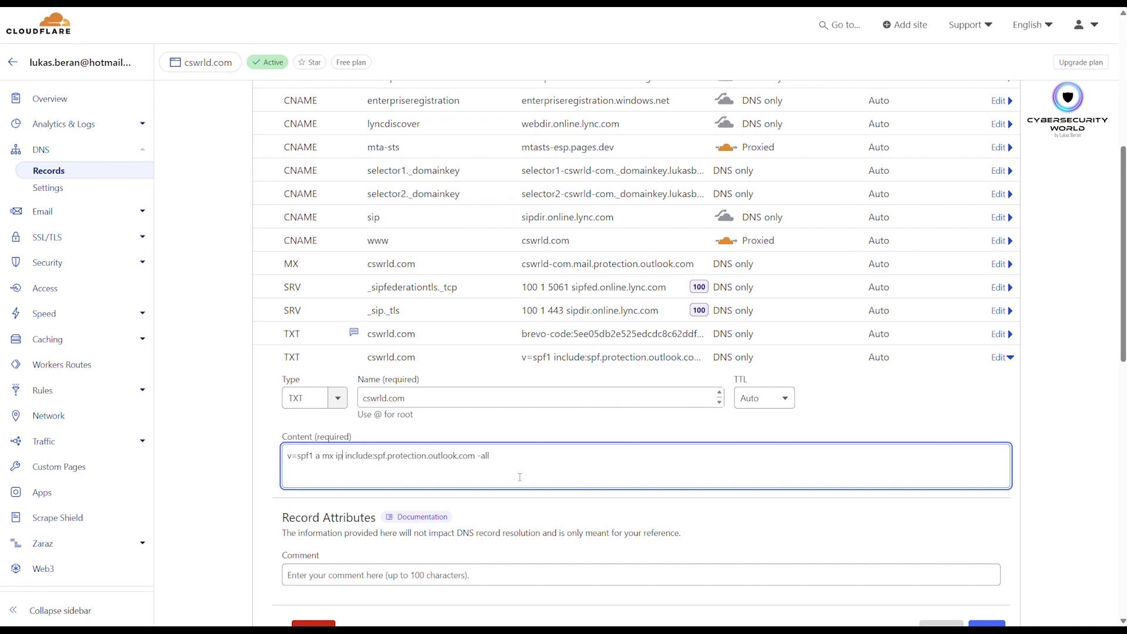
{"action": "type", "text": "4:1.2.3.4"}
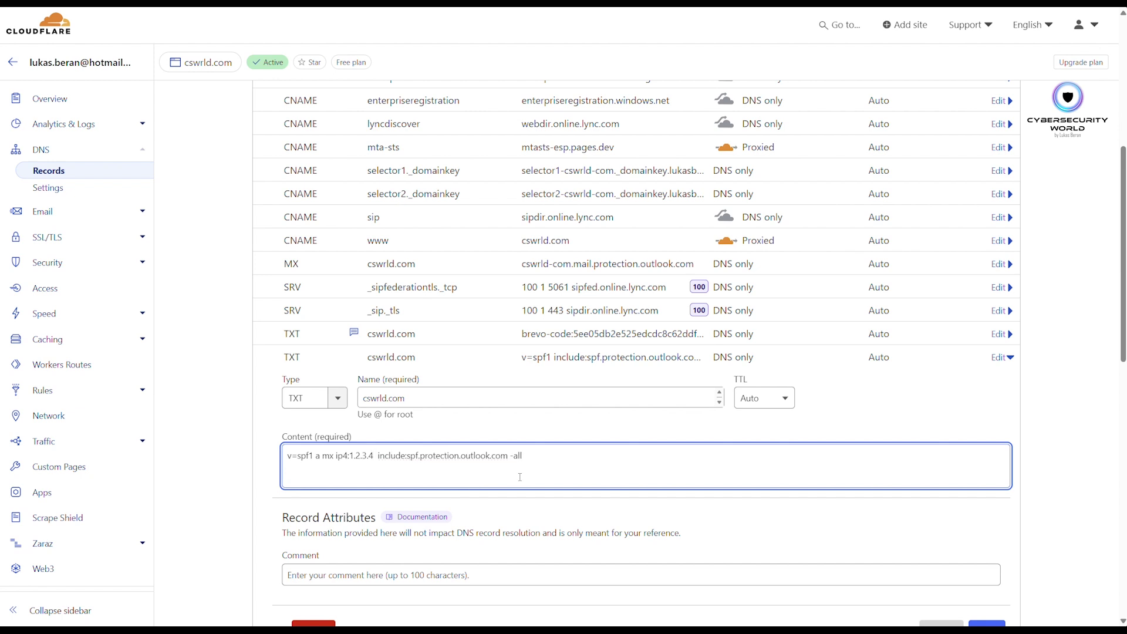
{"action": "type", "text": "ip"}
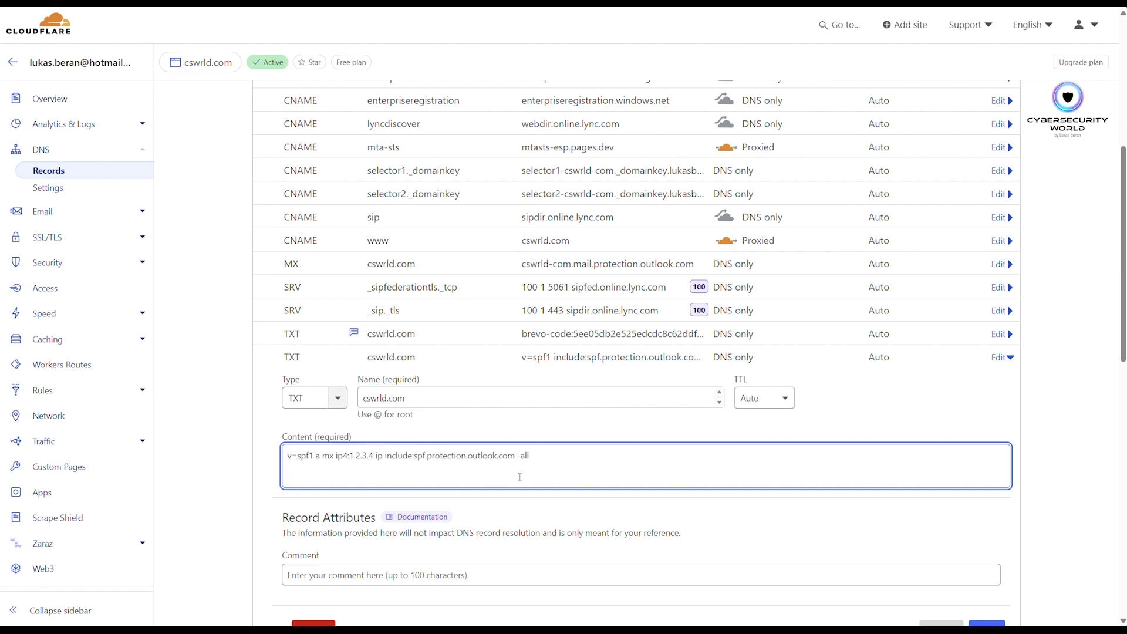
{"action": "type", "text": "6:"}
{"action": "type", "text": "2002:1"}
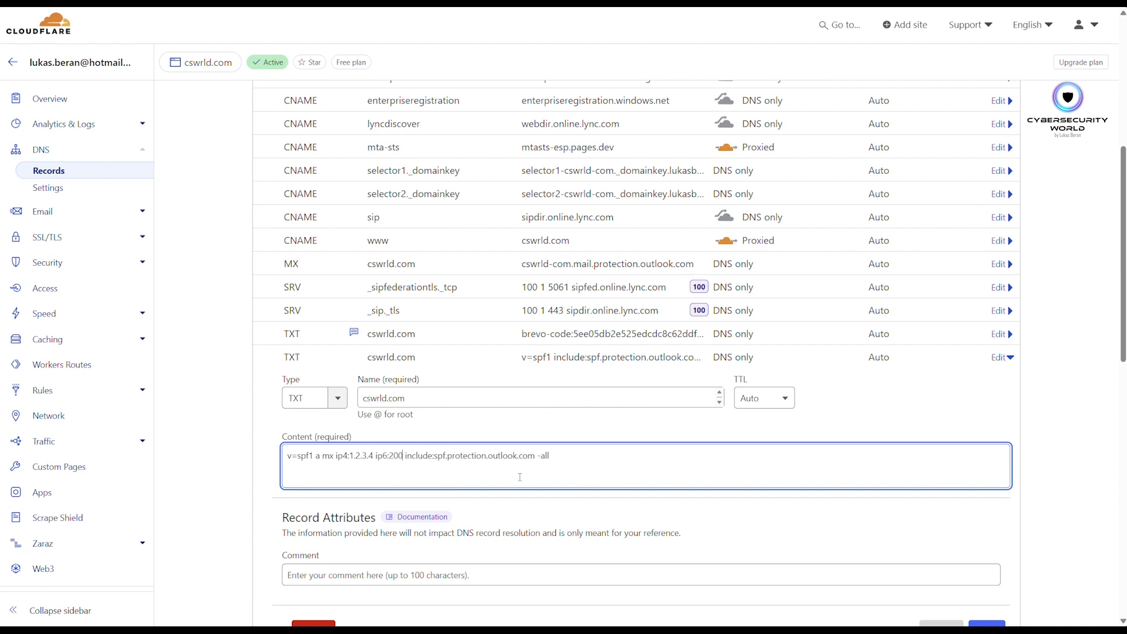
{"action": "type", "text": ":"}
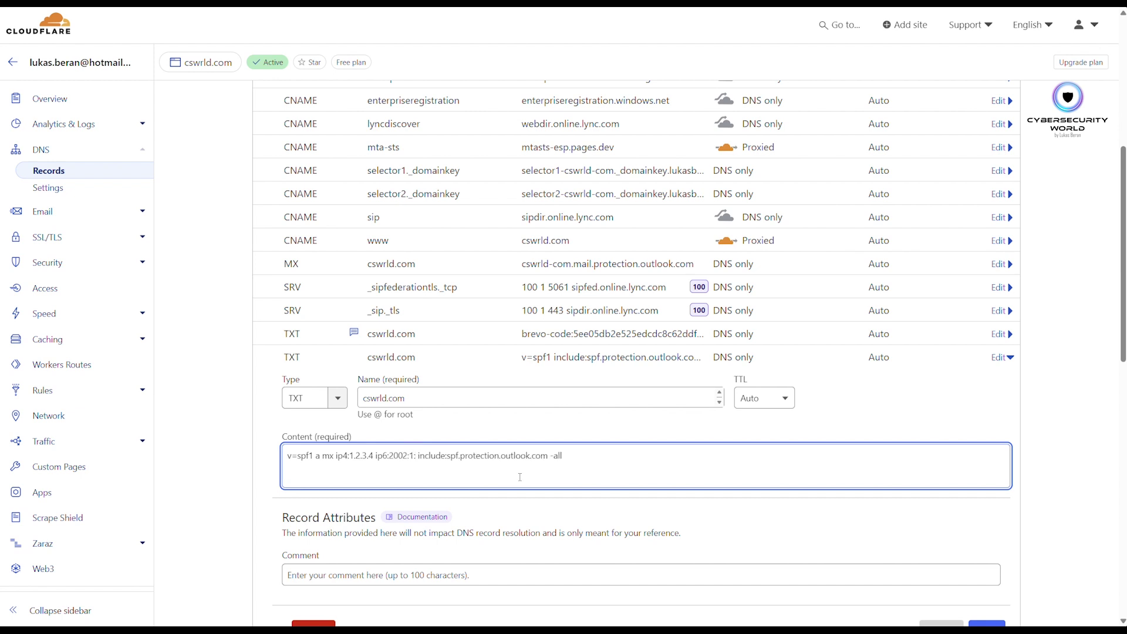
{"action": "type", "text": "2:"}
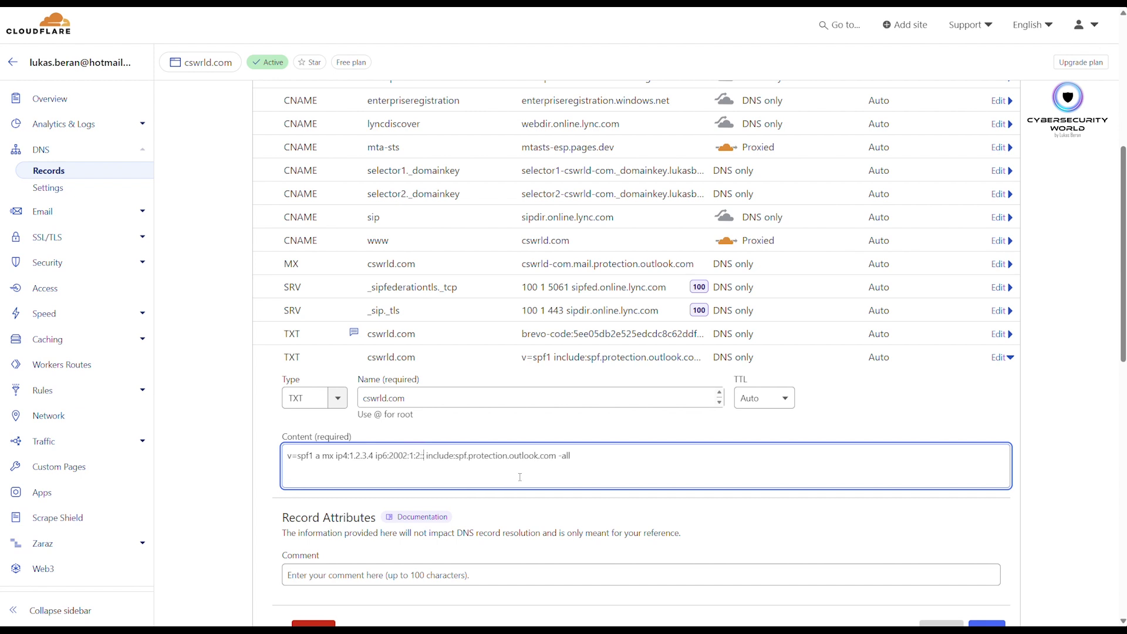
{"action": "type", "text": ":3"}
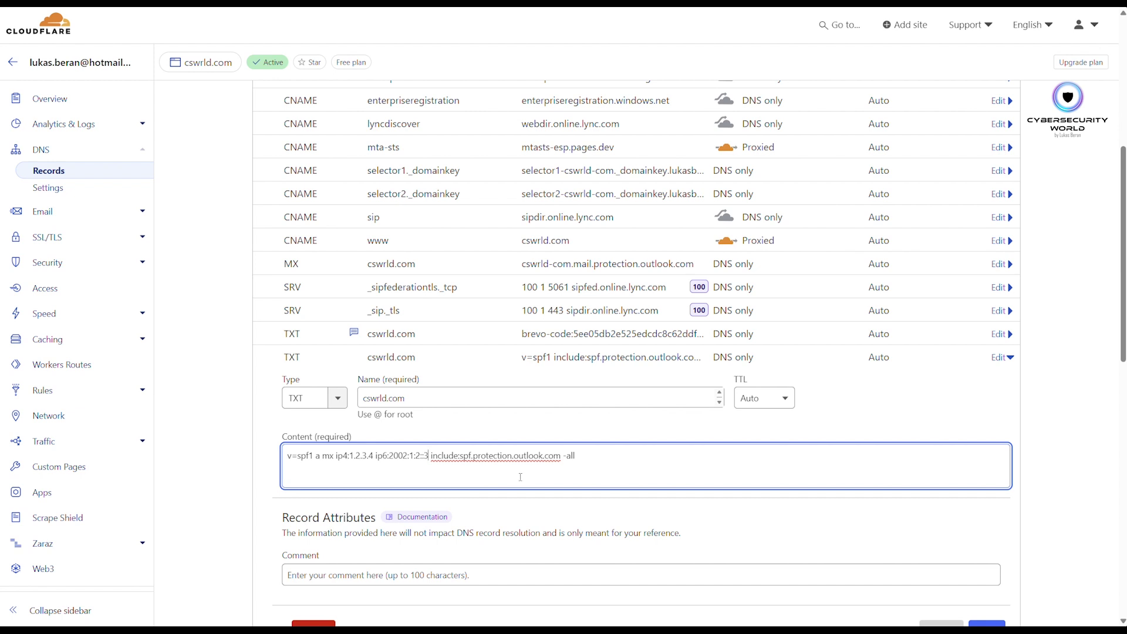
{"action": "scroll", "coordinate": [520, 477], "scroll_direction": "down", "scroll_amount": 1}
{"action": "left_click", "coordinate": [939, 574]}
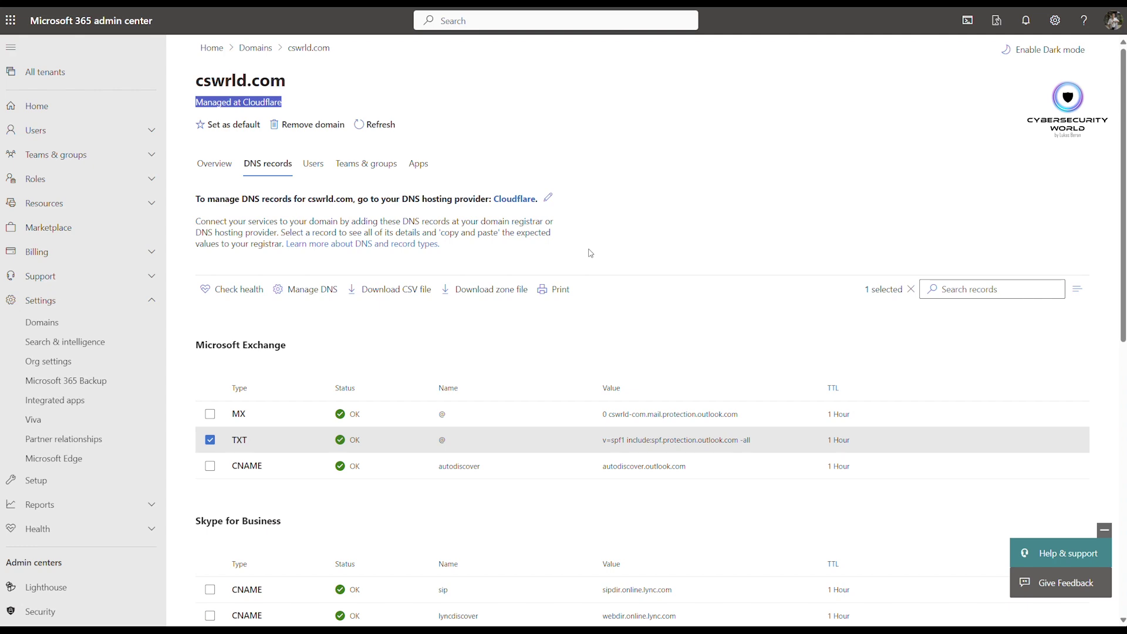
Switch to the Microsoft 365 admin center, inspect the DKIM selector1._domainkey CNAME record's expected target value and close its details.
{"action": "scroll", "coordinate": [590, 253], "scroll_direction": "down", "scroll_amount": 5}
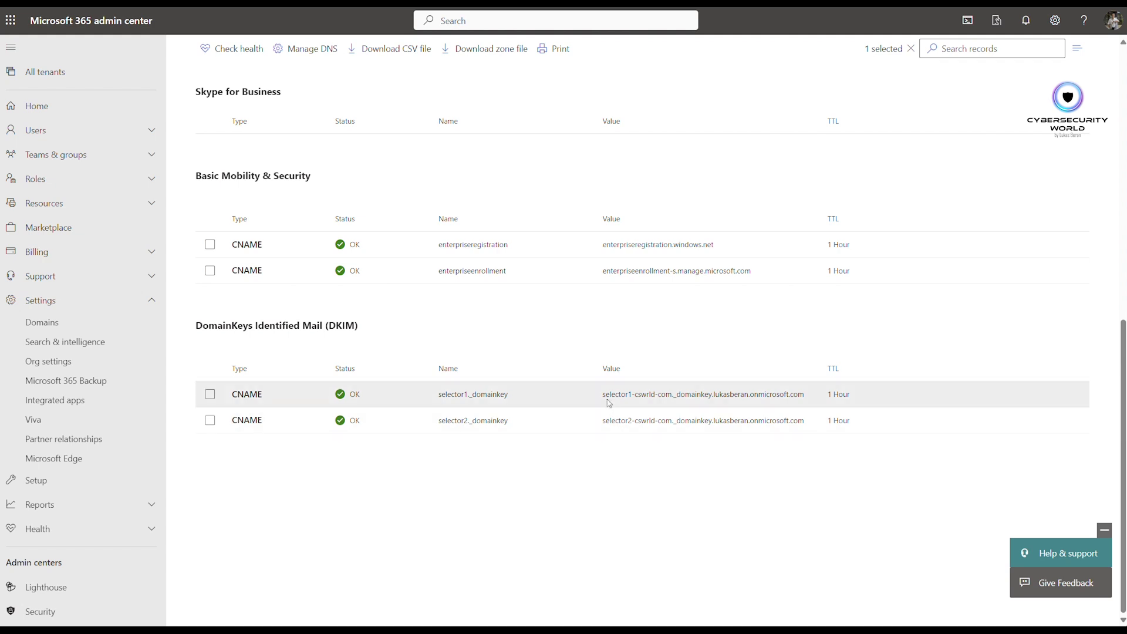
{"action": "left_click_drag", "start_coordinate": [604, 397], "coordinate": [816, 402]}
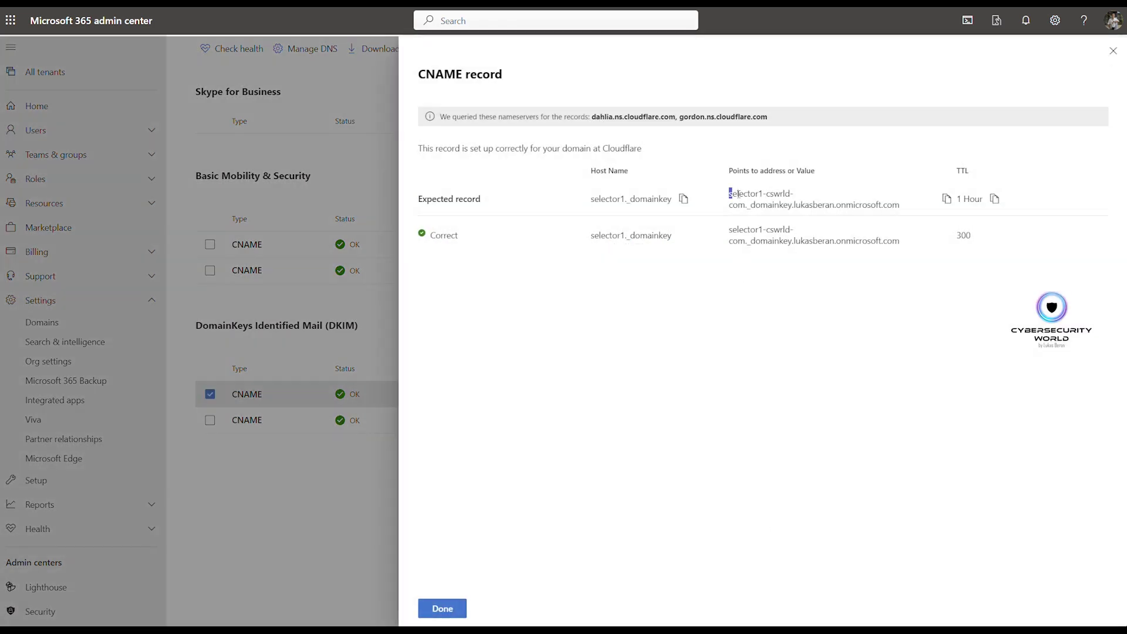
{"action": "left_click_drag", "start_coordinate": [728, 193], "coordinate": [903, 206]}
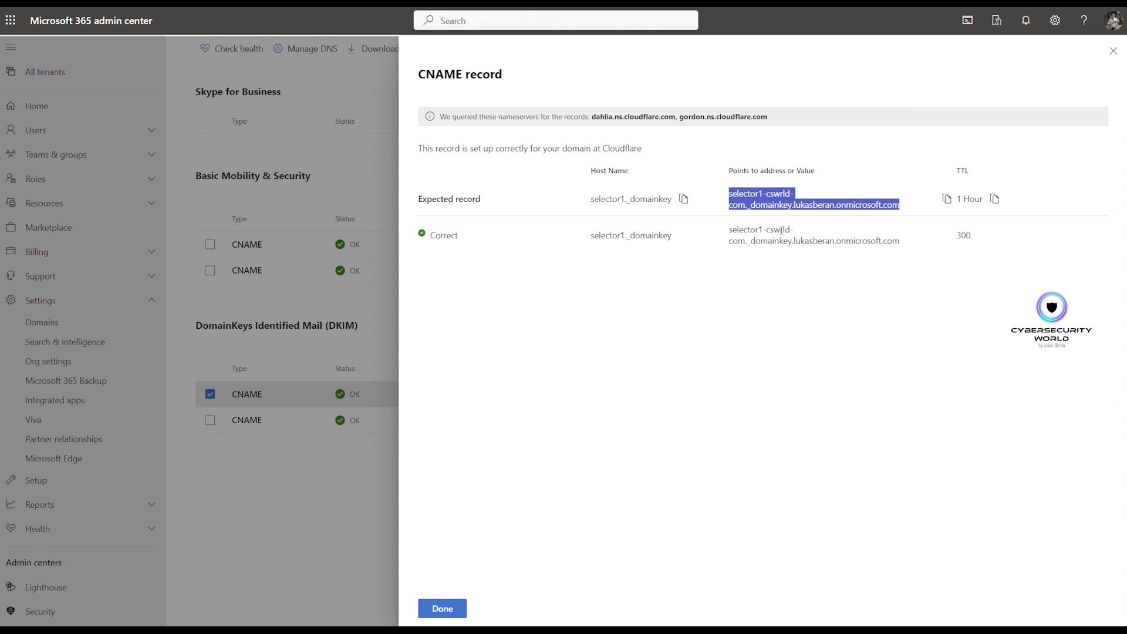
{"action": "left_click", "coordinate": [1113, 51]}
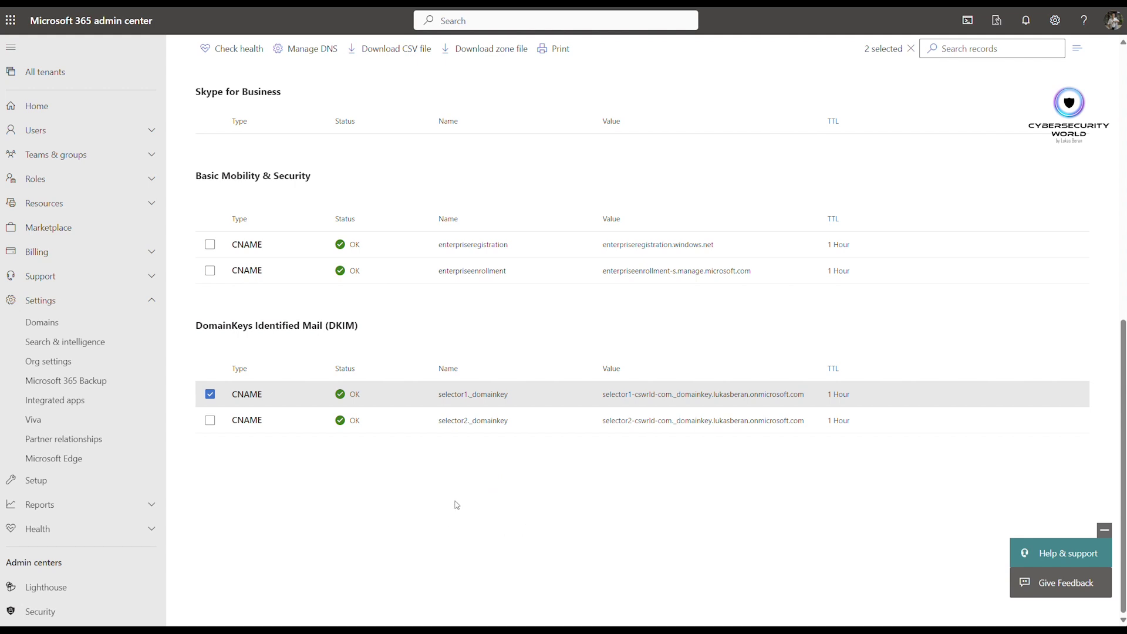
Switch to Cloudflare's DNS records and open the selector1._domainkey CNAME record for editing.
{"action": "left_click", "coordinate": [462, 394]}
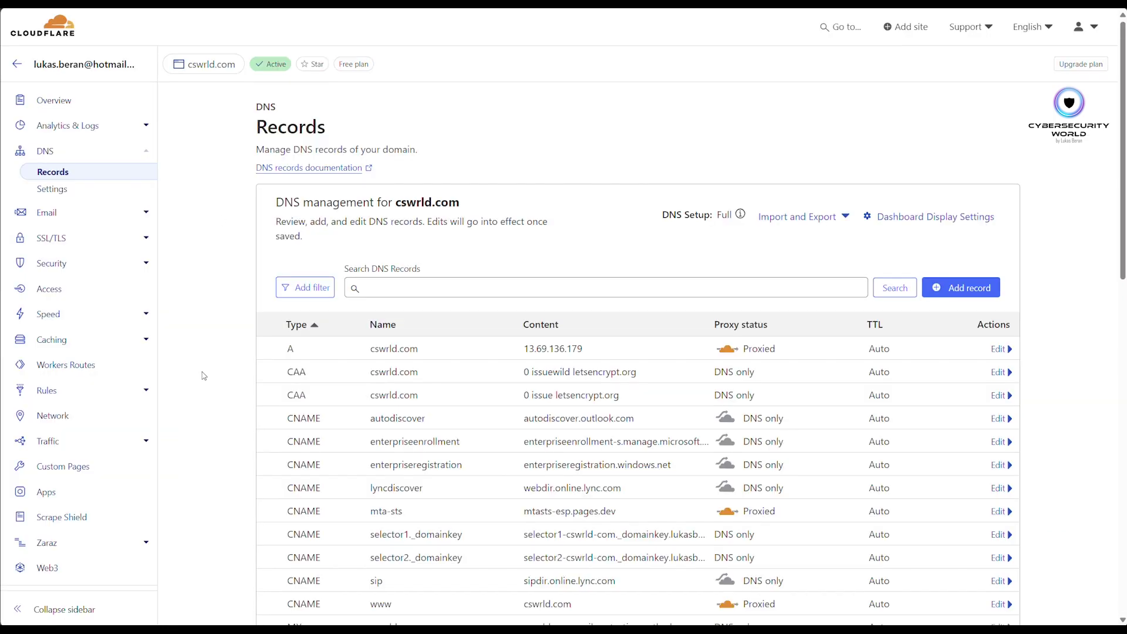
{"action": "scroll", "coordinate": [428, 432], "scroll_direction": "down", "scroll_amount": 6}
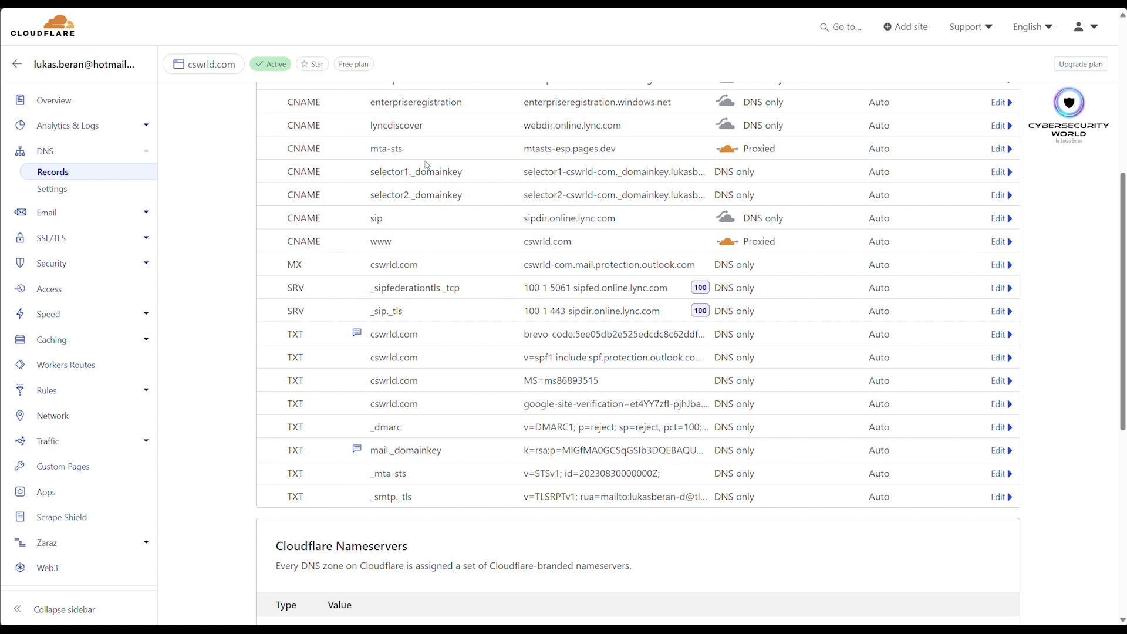
{"action": "left_click", "coordinate": [999, 171]}
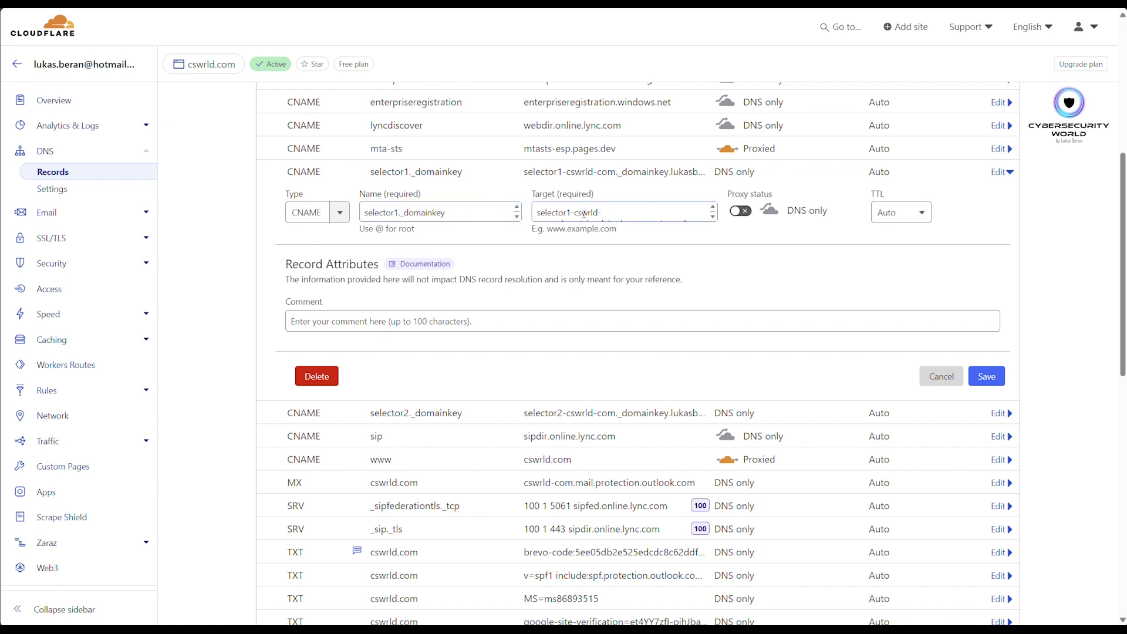
{"action": "scroll", "coordinate": [569, 208], "scroll_direction": "down", "scroll_amount": 2}
{"action": "scroll", "coordinate": [566, 212], "scroll_direction": "up", "scroll_amount": 2}
Examine the selector1 and _domainkey parts of the opened CNAME record's name.
{"action": "left_click_drag", "start_coordinate": [366, 213], "coordinate": [399, 212]}
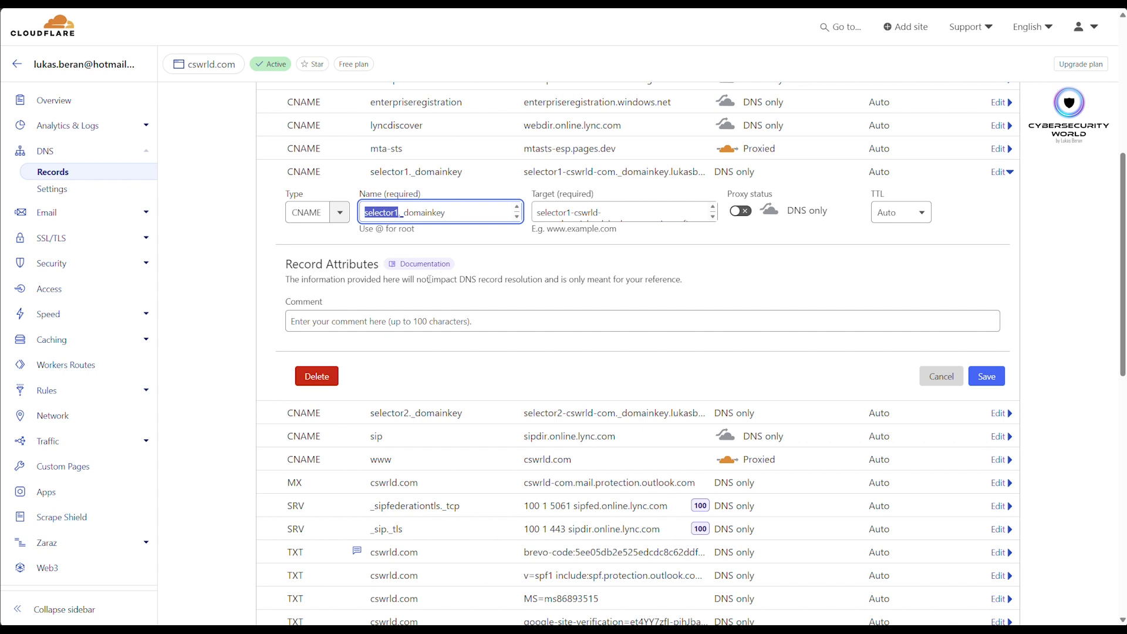
{"action": "left_click_drag", "start_coordinate": [446, 213], "coordinate": [398, 213]}
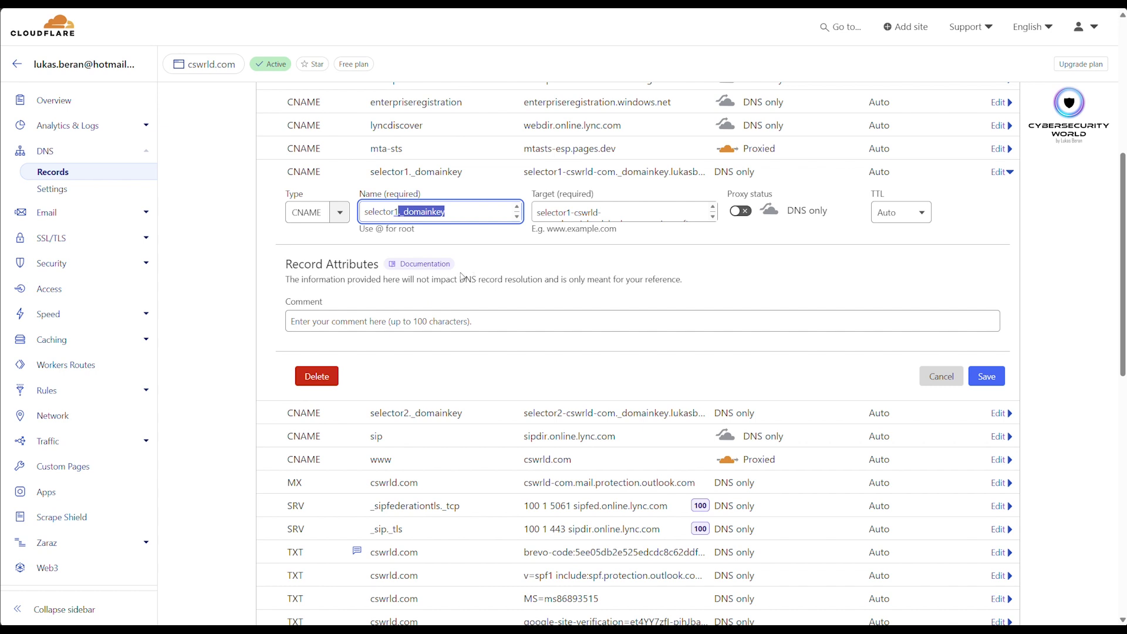
{"action": "left_click", "coordinate": [499, 269]}
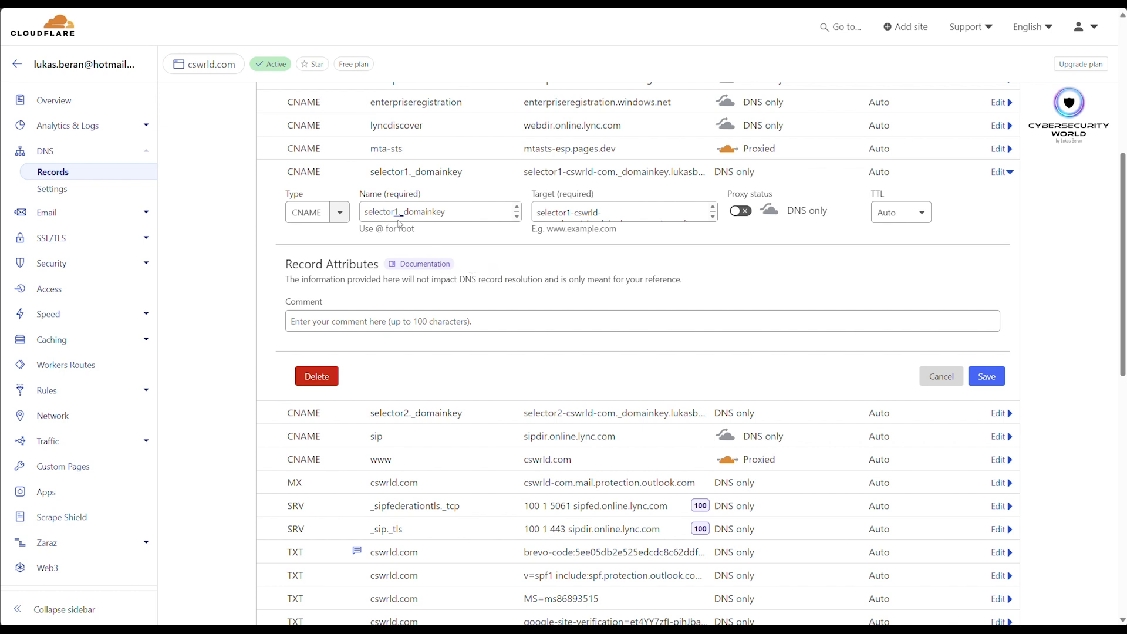
{"action": "left_click_drag", "start_coordinate": [365, 210], "coordinate": [399, 212]}
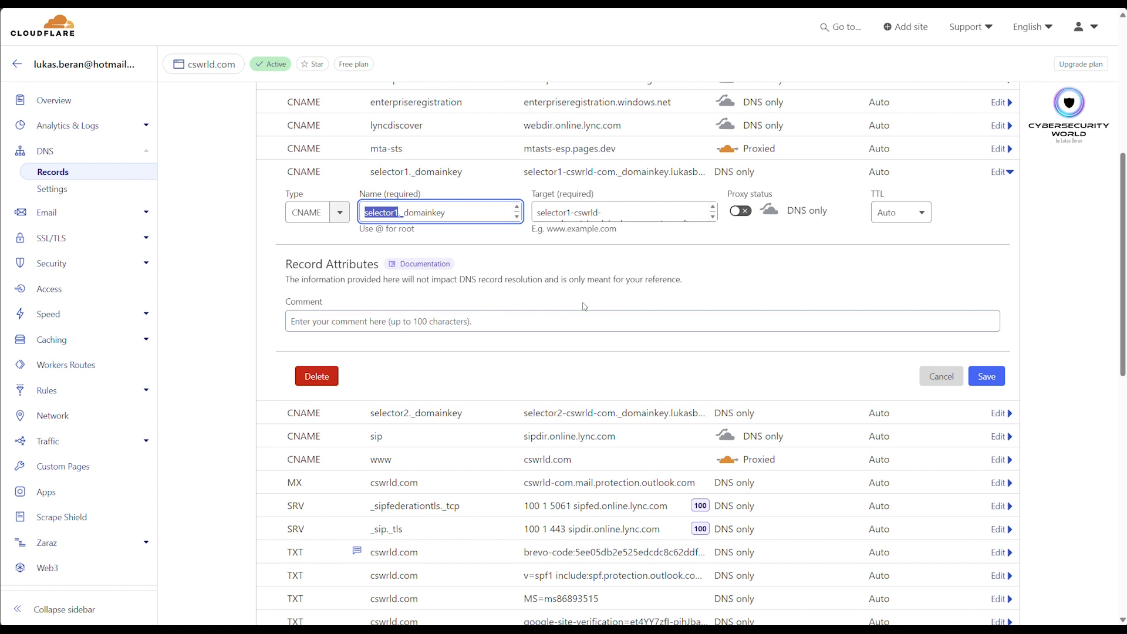
Open the selector2._domainkey CNAME record for editing and examine the selector number in its name and target.
{"action": "left_click", "coordinate": [998, 413]}
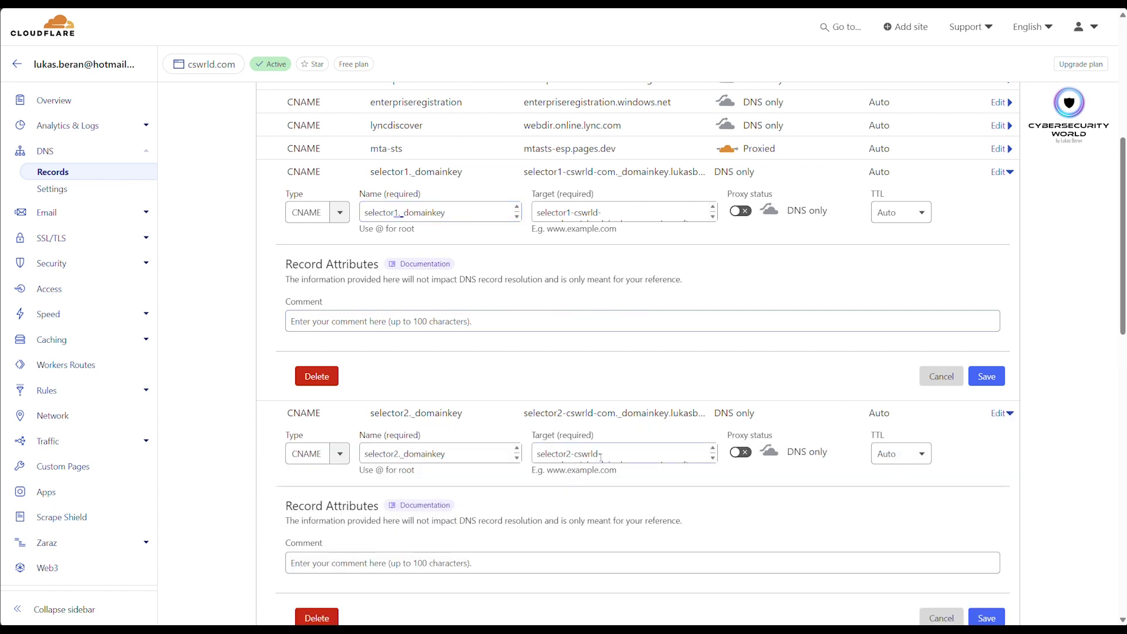
{"action": "scroll", "coordinate": [600, 458], "scroll_direction": "down", "scroll_amount": 2}
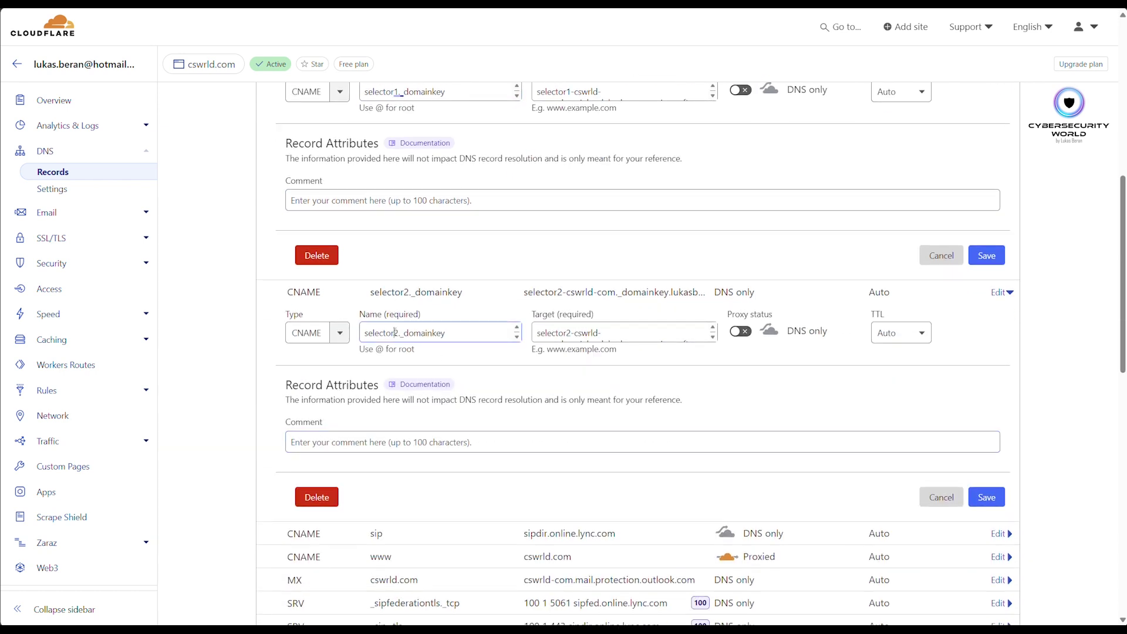
{"action": "left_click_drag", "start_coordinate": [393, 332], "coordinate": [400, 332]}
{"action": "left_click_drag", "start_coordinate": [566, 333], "coordinate": [571, 333]}
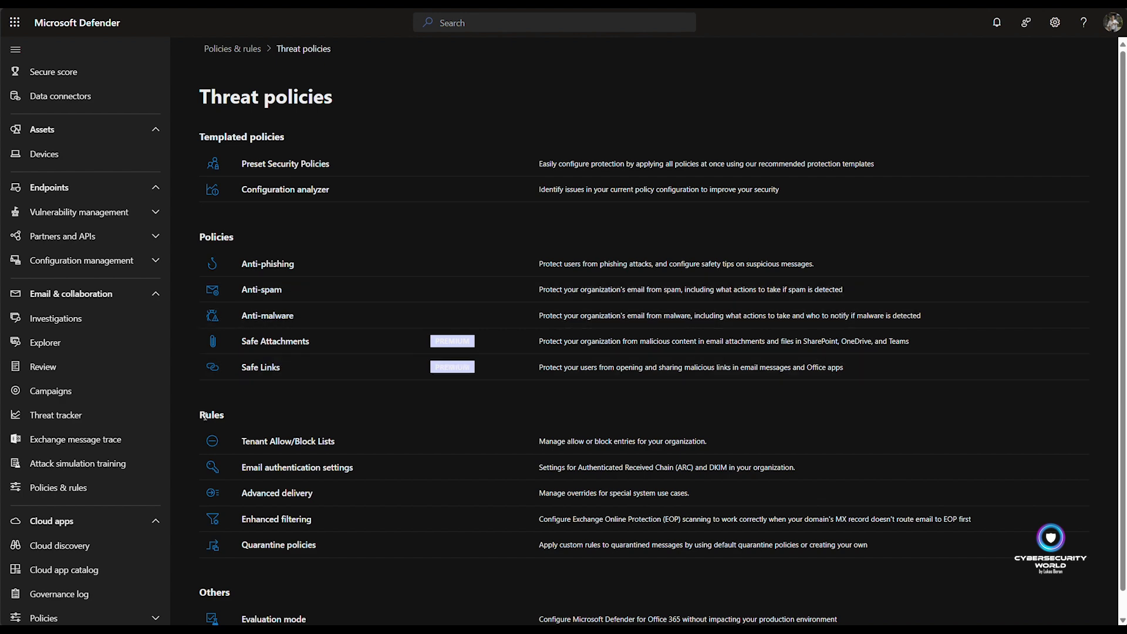
Switch to Microsoft Defender and inspect cswrld.com's DKIM signing details in the threat policies' email authentication settings, closing them when done.
{"action": "left_click", "coordinate": [91, 486]}
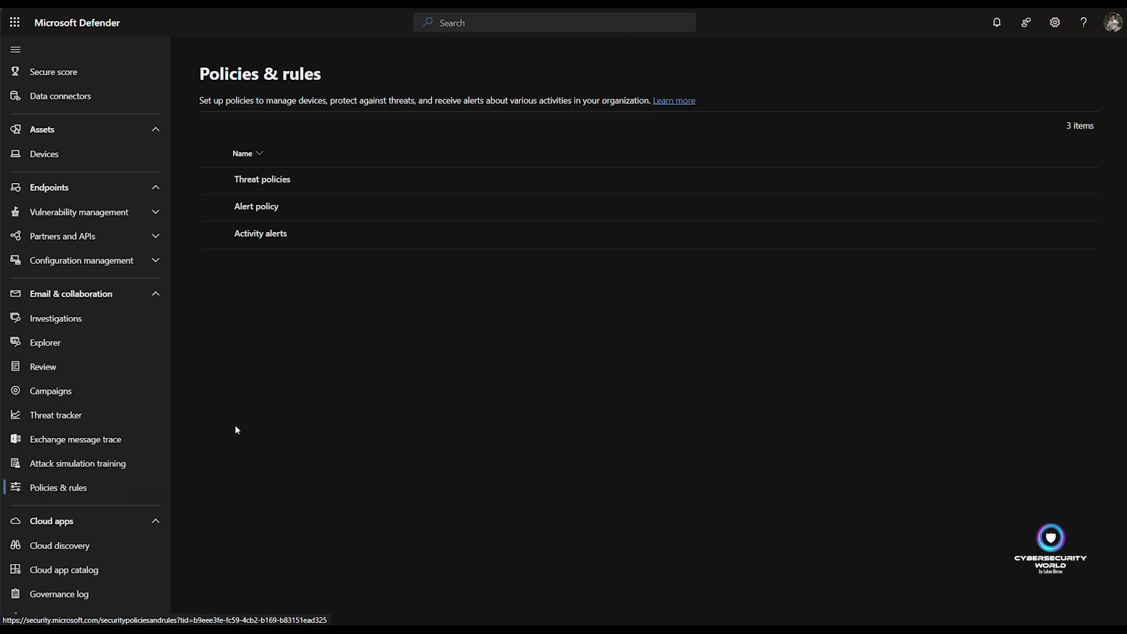
{"action": "left_click", "coordinate": [258, 180]}
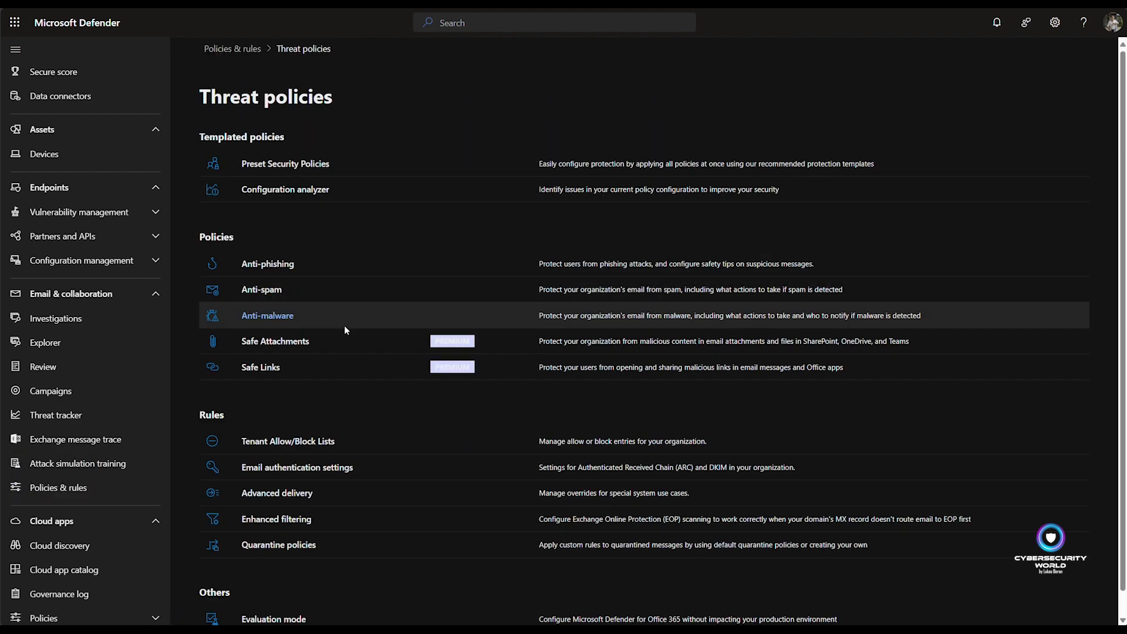
{"action": "left_click", "coordinate": [297, 467]}
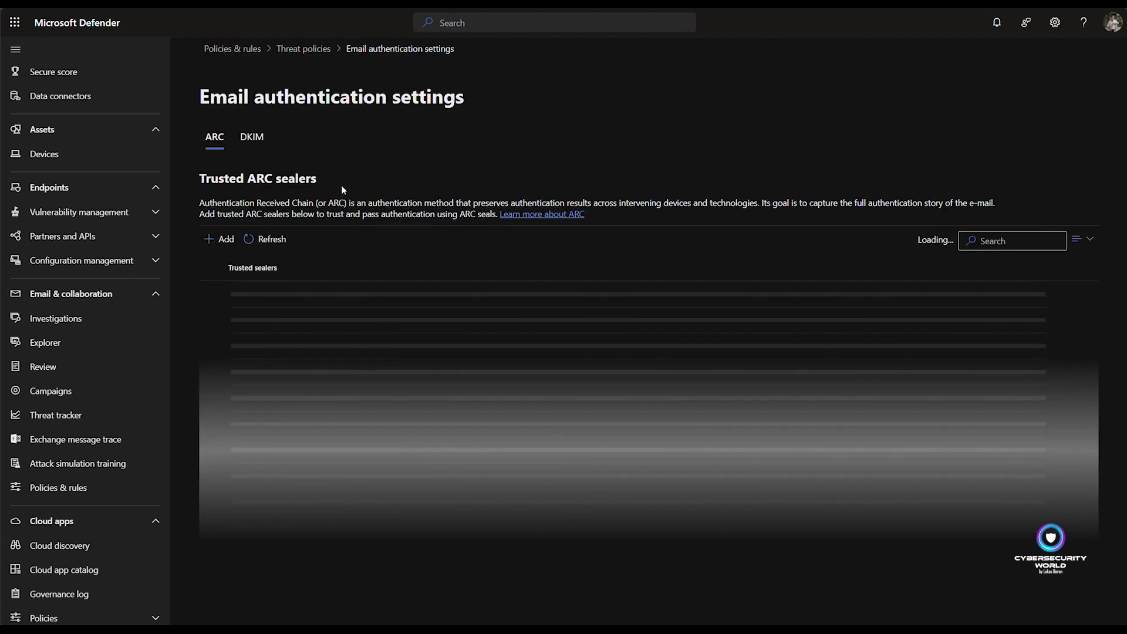
{"action": "left_click", "coordinate": [253, 141]}
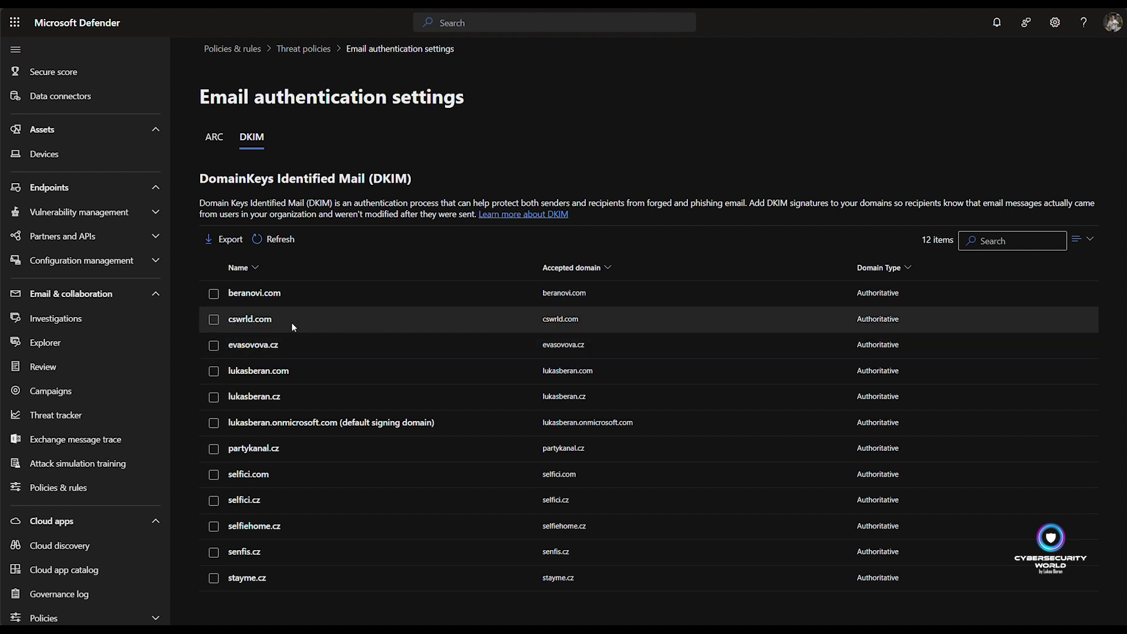
{"action": "left_click", "coordinate": [292, 323]}
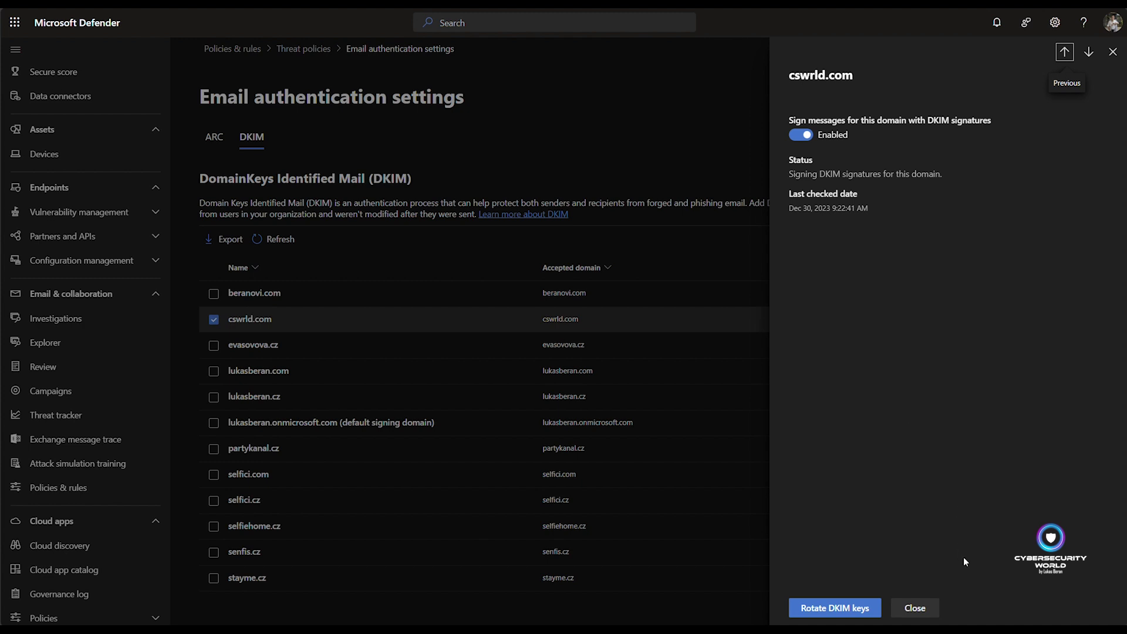
{"action": "left_click", "coordinate": [917, 607]}
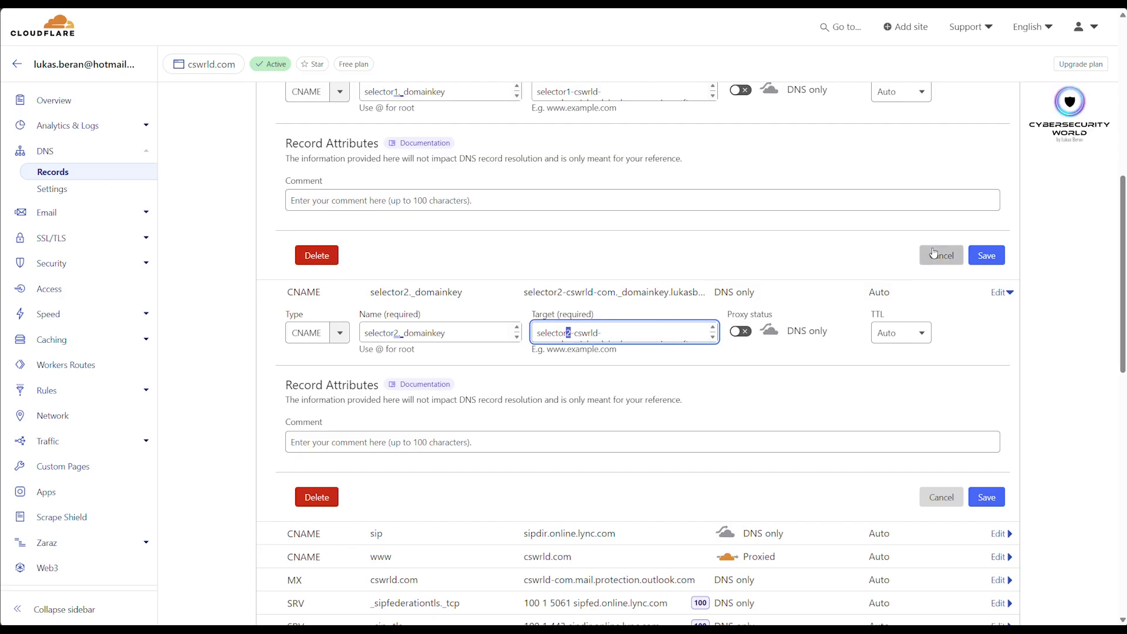
Switch to Cloudflare, close both selector CNAME records without saving, and open the _dmarc TXT record for editing.
{"action": "left_click", "coordinate": [934, 253]}
{"action": "left_click", "coordinate": [935, 276]}
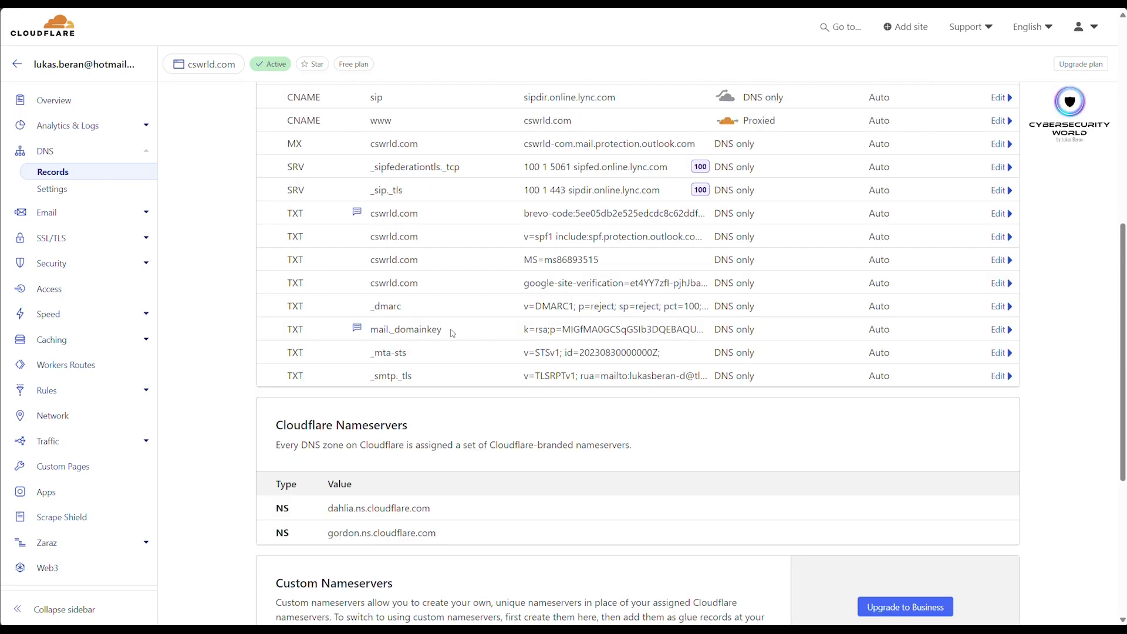
{"action": "left_click", "coordinate": [999, 307]}
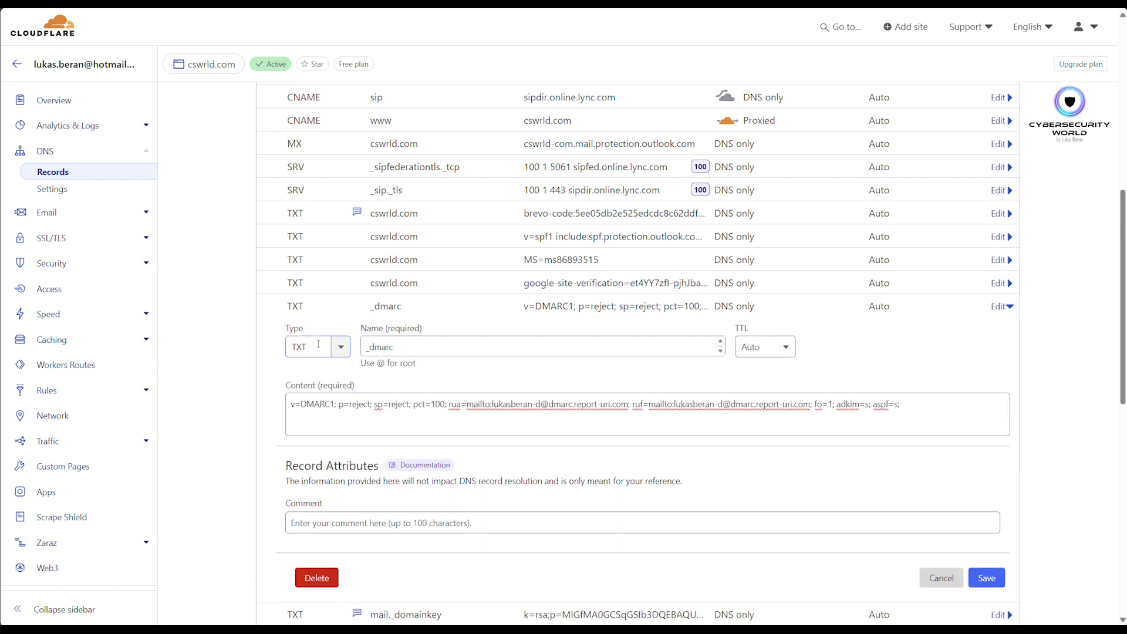
Examine the name of the opened _dmarc TXT record.
{"action": "double_click", "coordinate": [399, 354]}
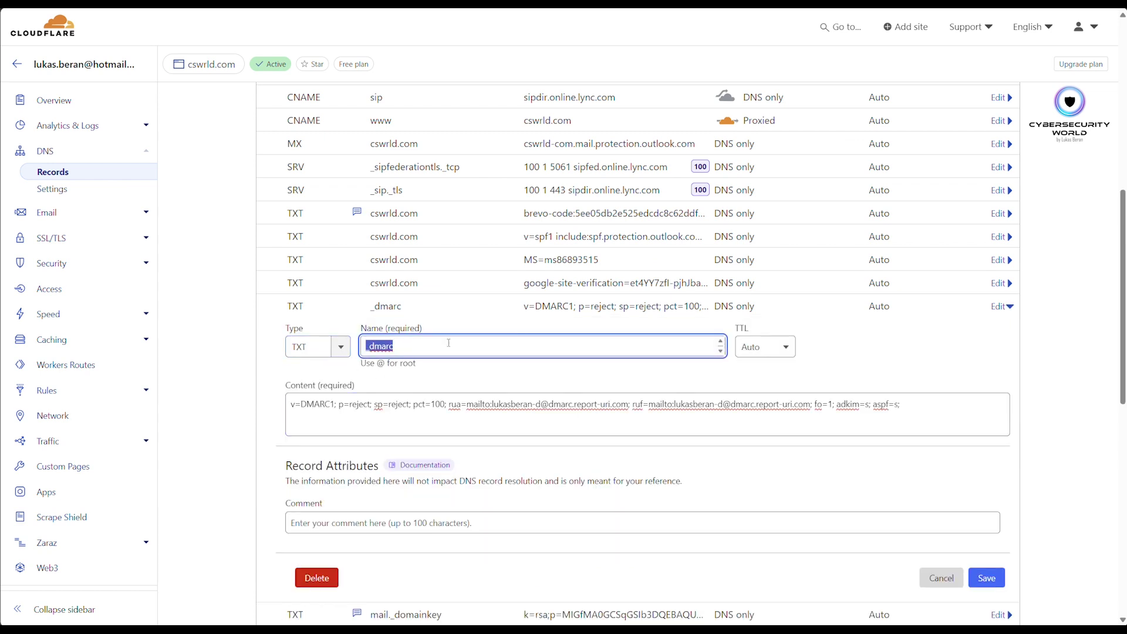
{"action": "left_click", "coordinate": [395, 354]}
{"action": "double_click", "coordinate": [397, 351]}
{"action": "left_click", "coordinate": [399, 351]}
Examine the v=DMARC1 version, p=reject policy and pct=100 percentage tags in the _dmarc record's content.
{"action": "left_click_drag", "start_coordinate": [291, 404], "coordinate": [335, 405]}
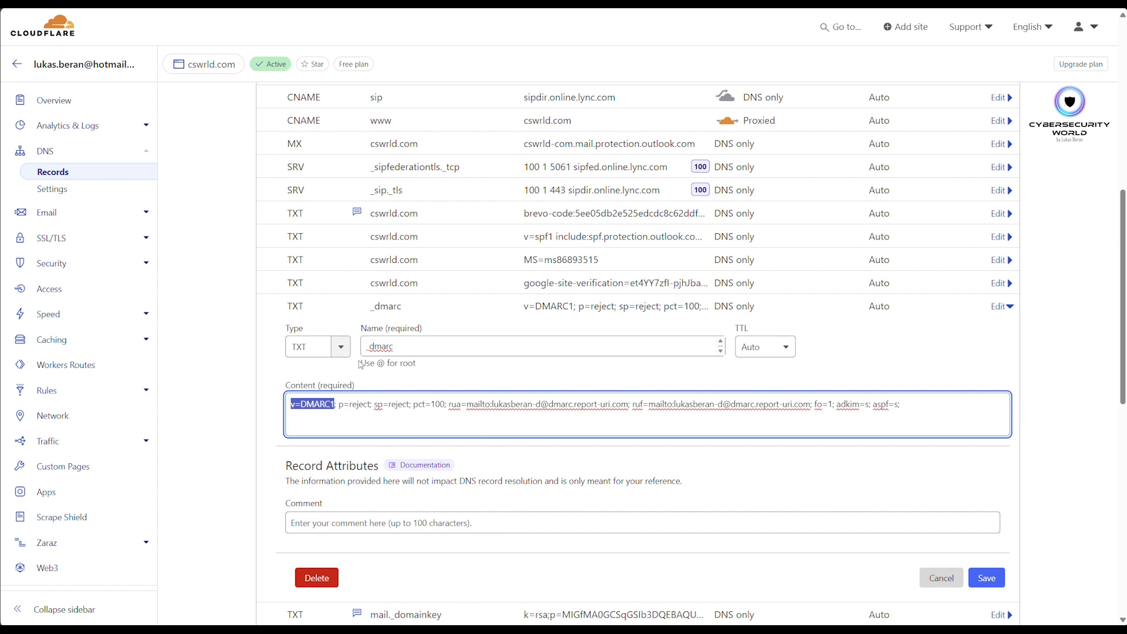
{"action": "left_click", "coordinate": [340, 405]}
{"action": "left_click_drag", "start_coordinate": [340, 405], "coordinate": [372, 406]}
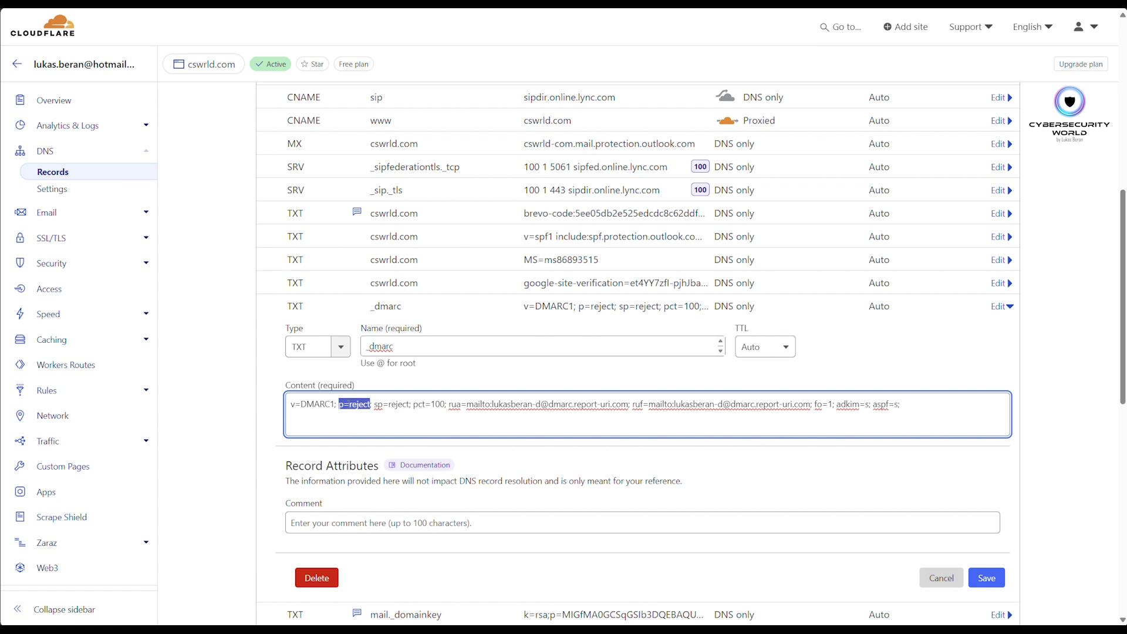
{"action": "left_click", "coordinate": [368, 426]}
{"action": "left_click_drag", "start_coordinate": [413, 404], "coordinate": [445, 403]}
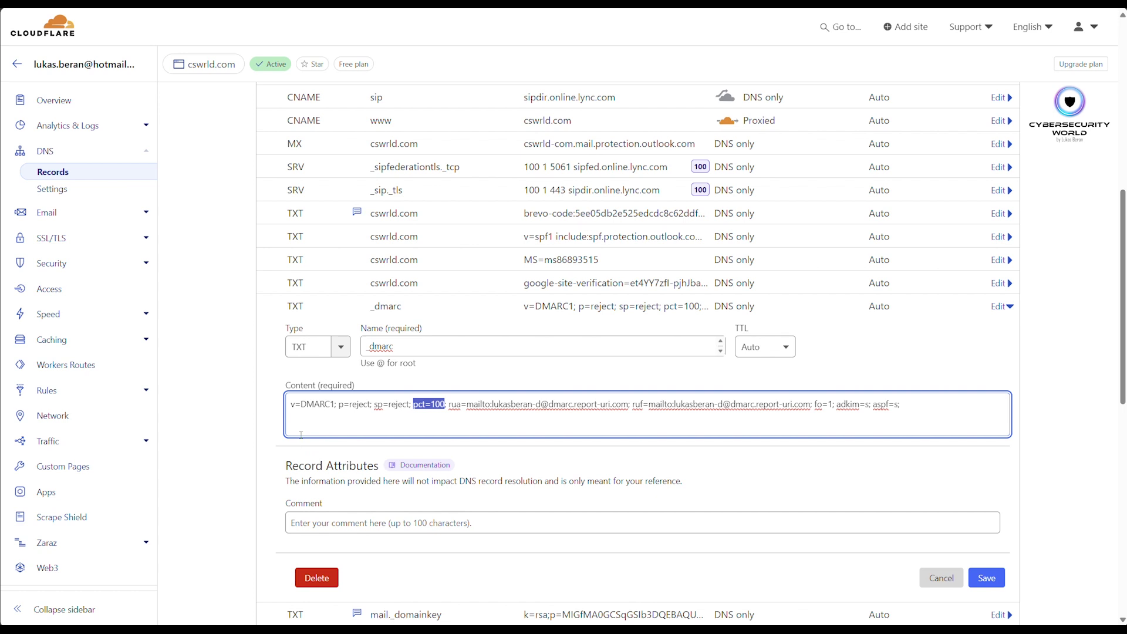
{"action": "left_click_drag", "start_coordinate": [290, 403], "coordinate": [445, 404]}
{"action": "left_click", "coordinate": [338, 404]}
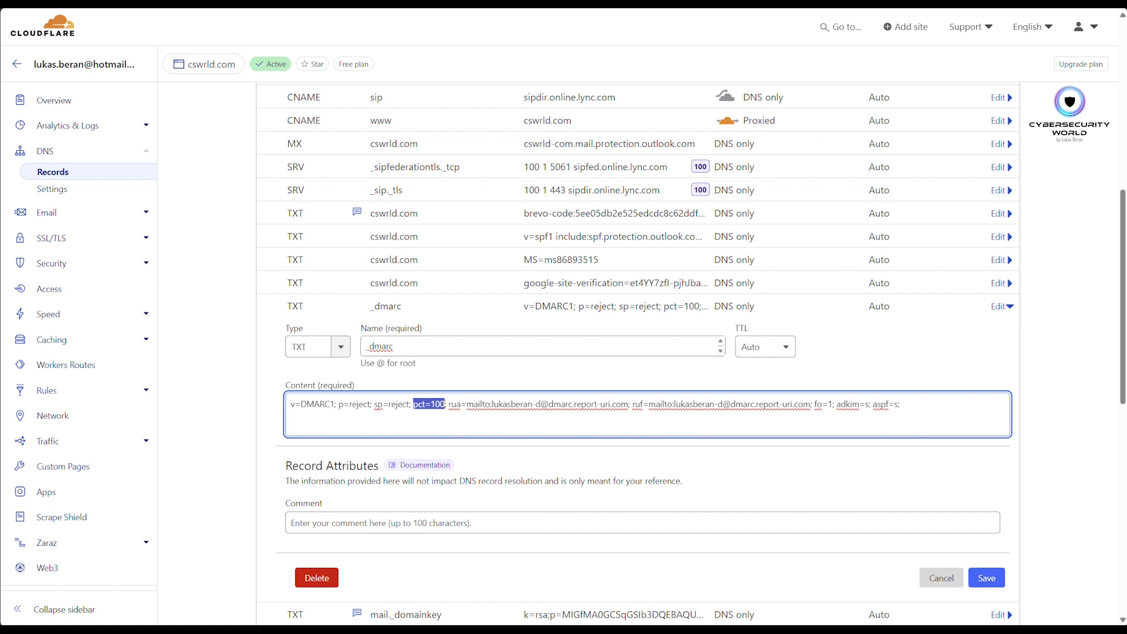
Compare the sp=reject subdomain policy with the p=reject domain policy in the _dmarc record's content.
{"action": "left_click", "coordinate": [446, 425]}
{"action": "left_click_drag", "start_coordinate": [375, 405], "coordinate": [410, 405]}
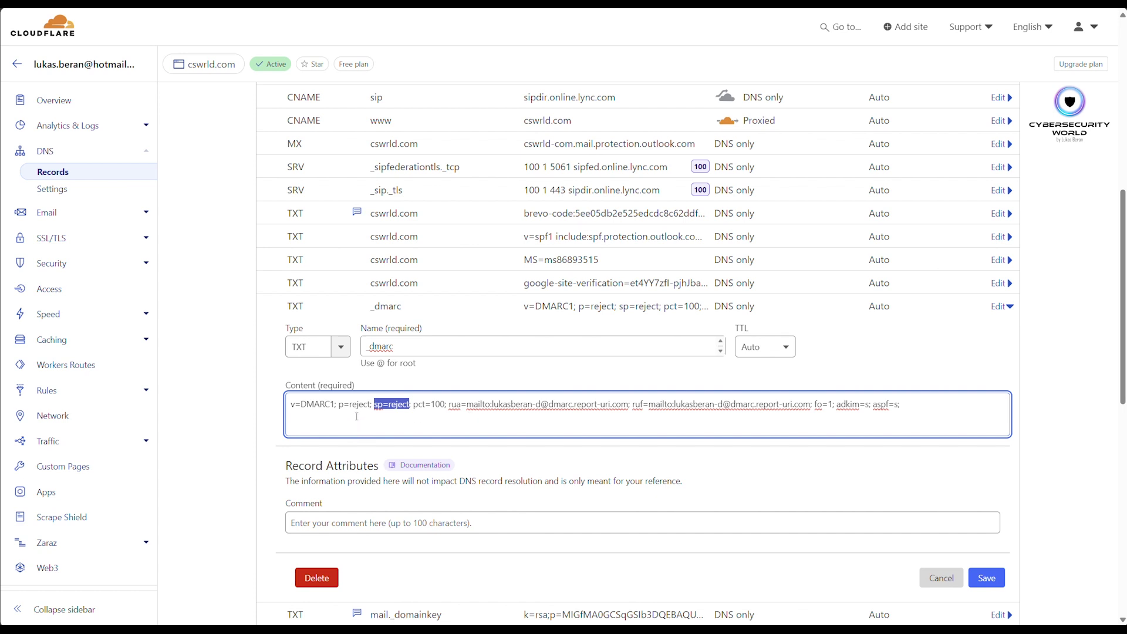
{"action": "left_click_drag", "start_coordinate": [338, 405], "coordinate": [371, 405]}
{"action": "left_click", "coordinate": [388, 422]}
{"action": "left_click_drag", "start_coordinate": [374, 405], "coordinate": [409, 406]}
Examine the rua and ruf reporting tags in the DMARC content, and review the span from v=DMARC1 through pct=100.
{"action": "left_click", "coordinate": [409, 431]}
{"action": "double_click", "coordinate": [455, 404]}
{"action": "left_click_drag", "start_coordinate": [632, 404], "coordinate": [648, 404]}
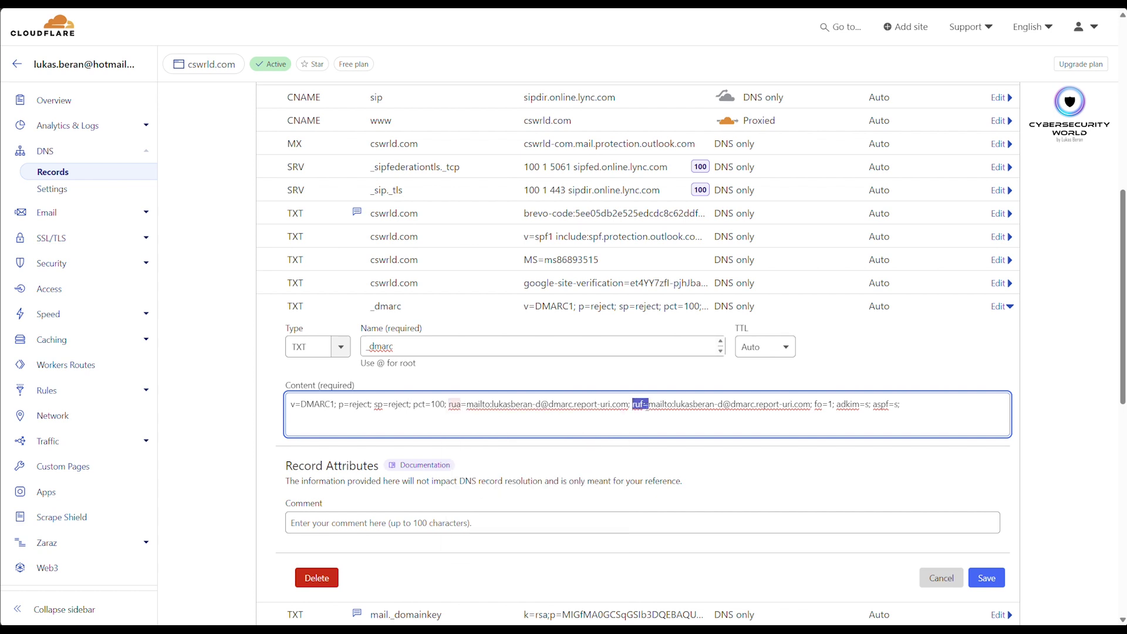
{"action": "left_click", "coordinate": [425, 423]}
{"action": "left_click_drag", "start_coordinate": [291, 405], "coordinate": [445, 404]}
{"action": "left_click", "coordinate": [930, 415]}
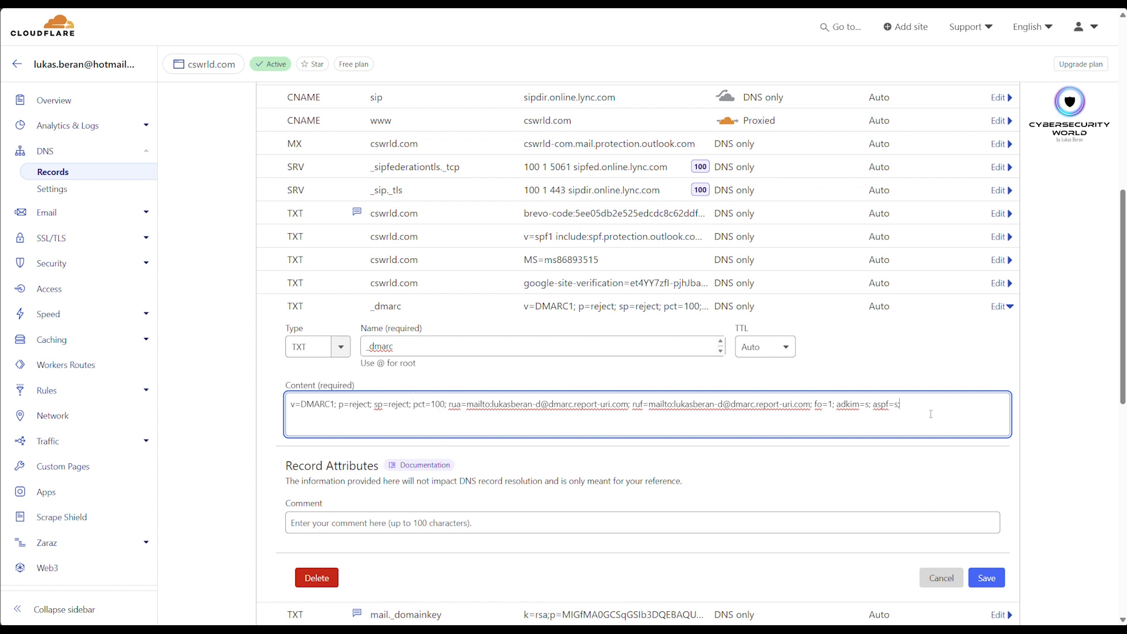